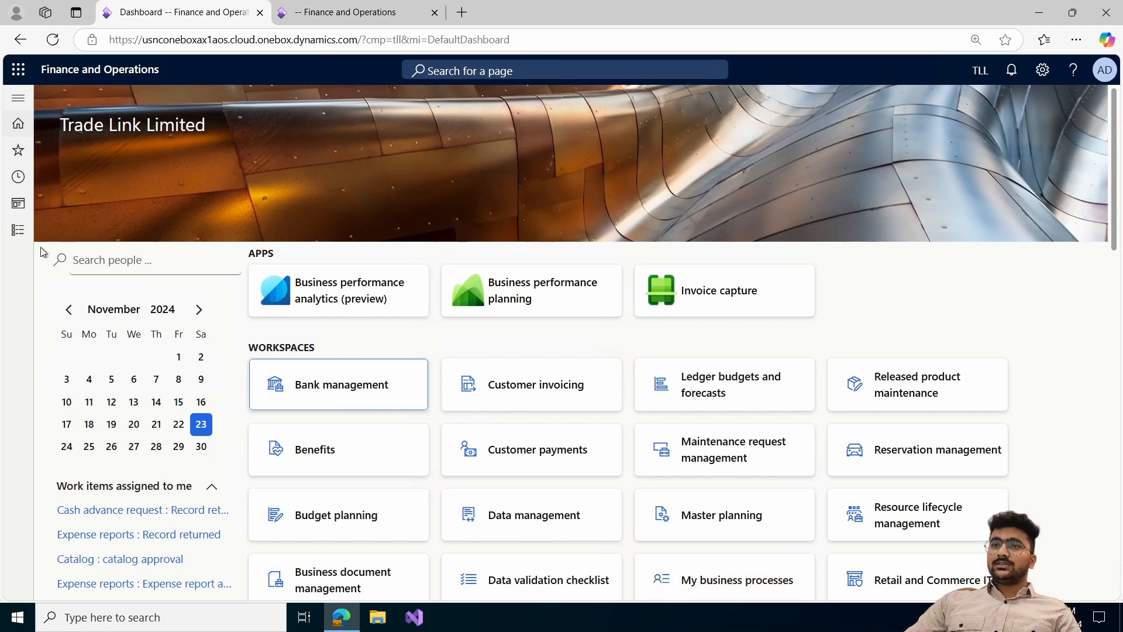
Open the Ledger page from the ledger setup area of the General ledger module.
{"action": "left_click", "coordinate": [18, 230]}
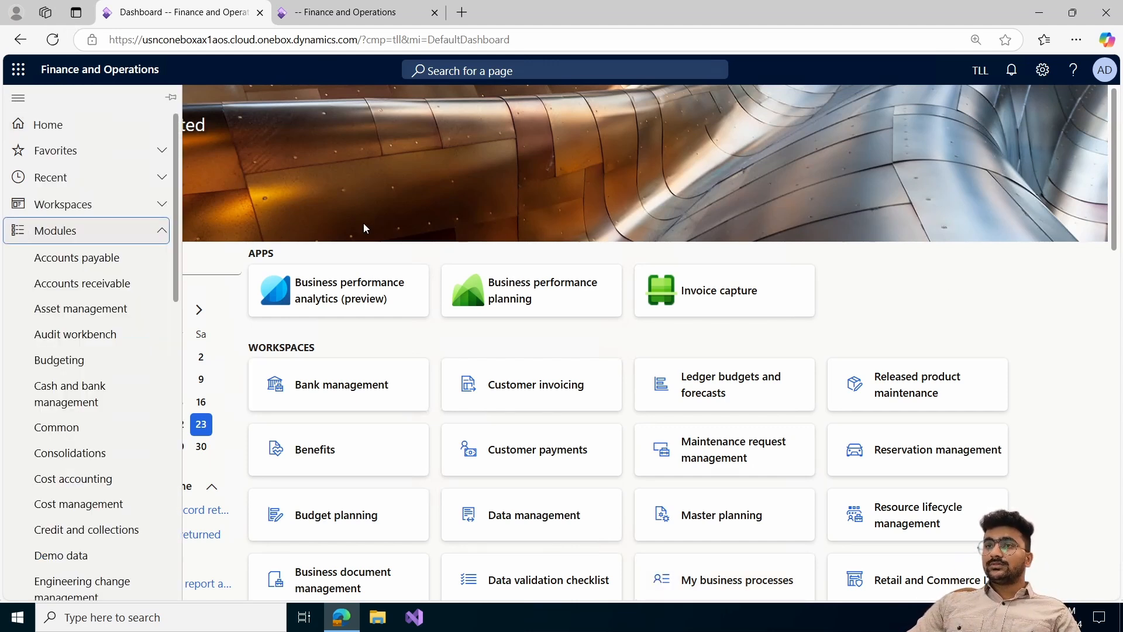
{"action": "scroll", "coordinate": [130, 360], "scroll_direction": "down", "scroll_amount": 7}
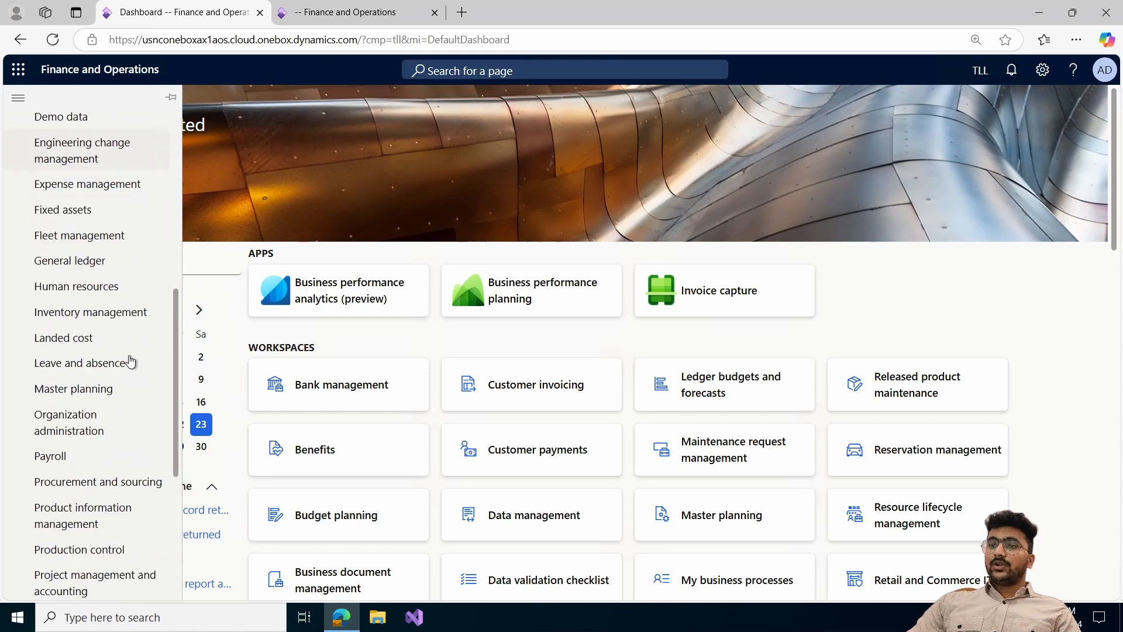
{"action": "left_click", "coordinate": [104, 260]}
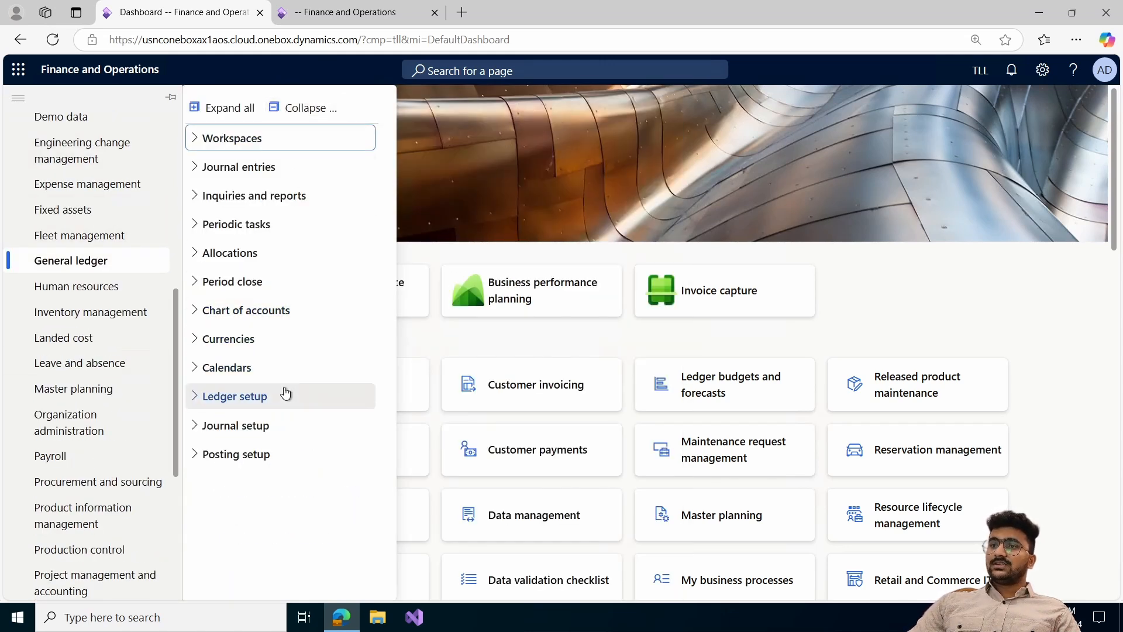
{"action": "left_click", "coordinate": [279, 400]}
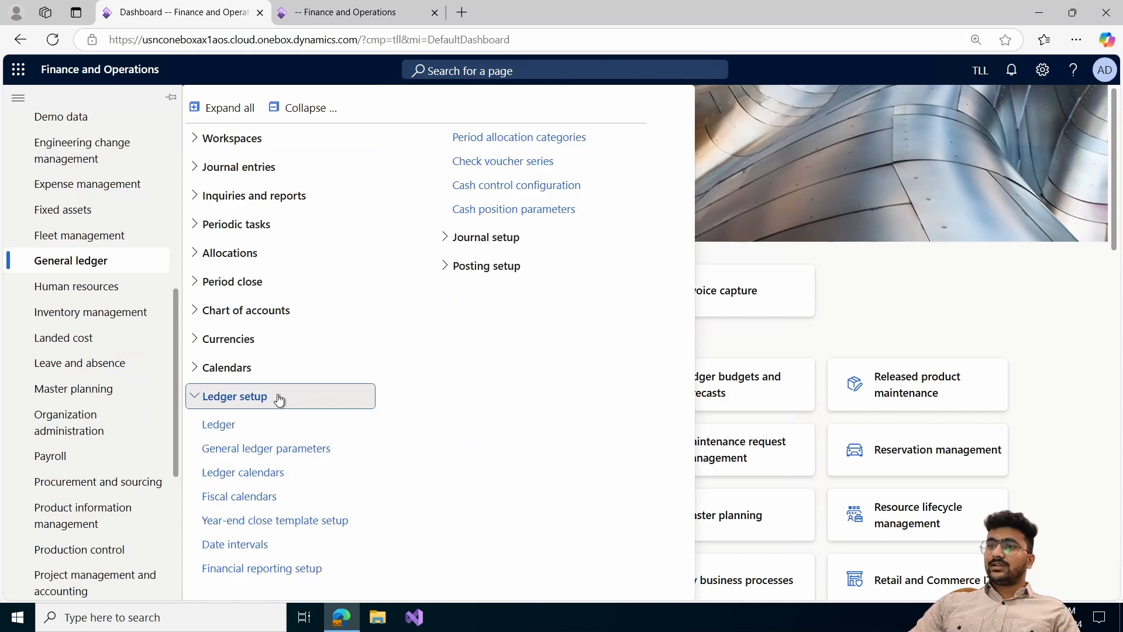
{"action": "left_click", "coordinate": [699, 236]}
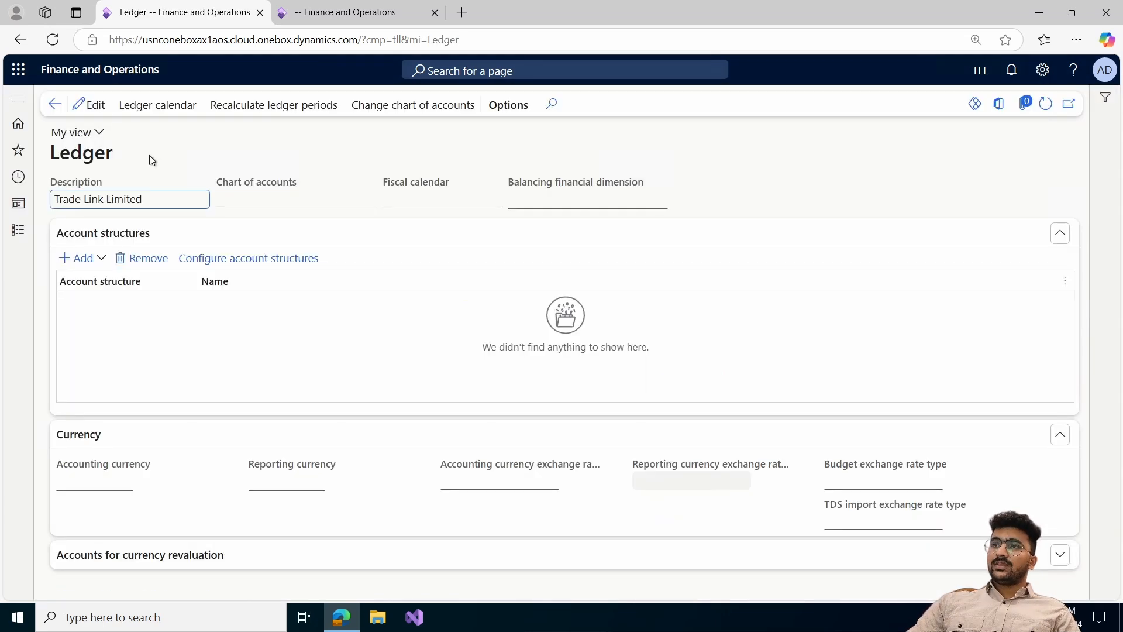
Put the Trade Link Limited ledger in edit mode and set its chart of accounts to India.
{"action": "left_click", "coordinate": [89, 108]}
{"action": "left_click", "coordinate": [368, 199]}
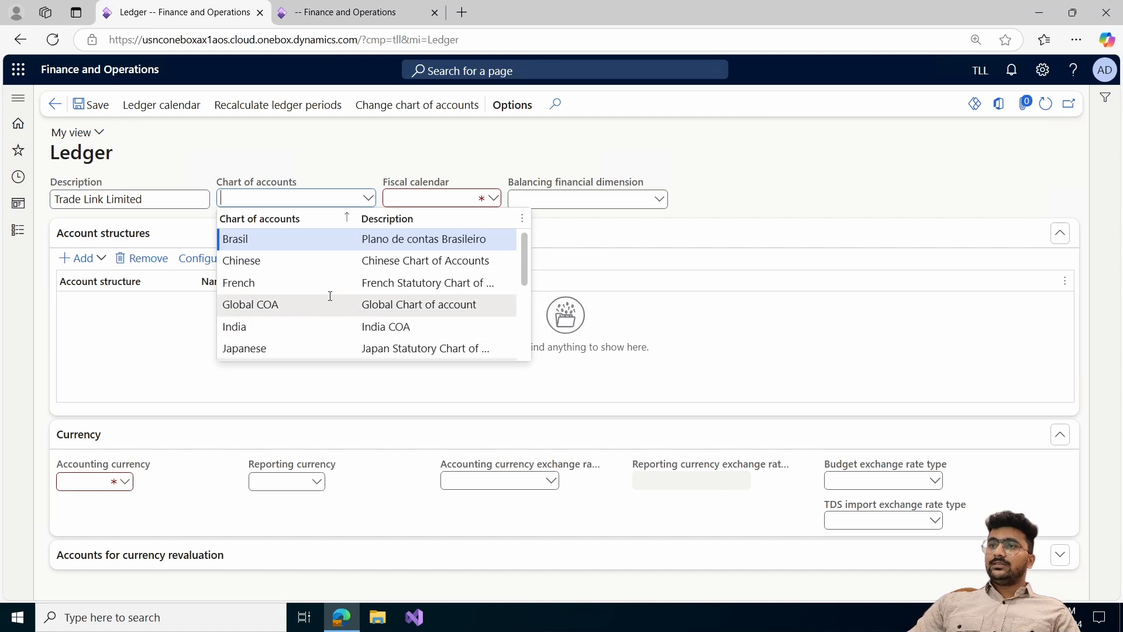
{"action": "left_click", "coordinate": [308, 326]}
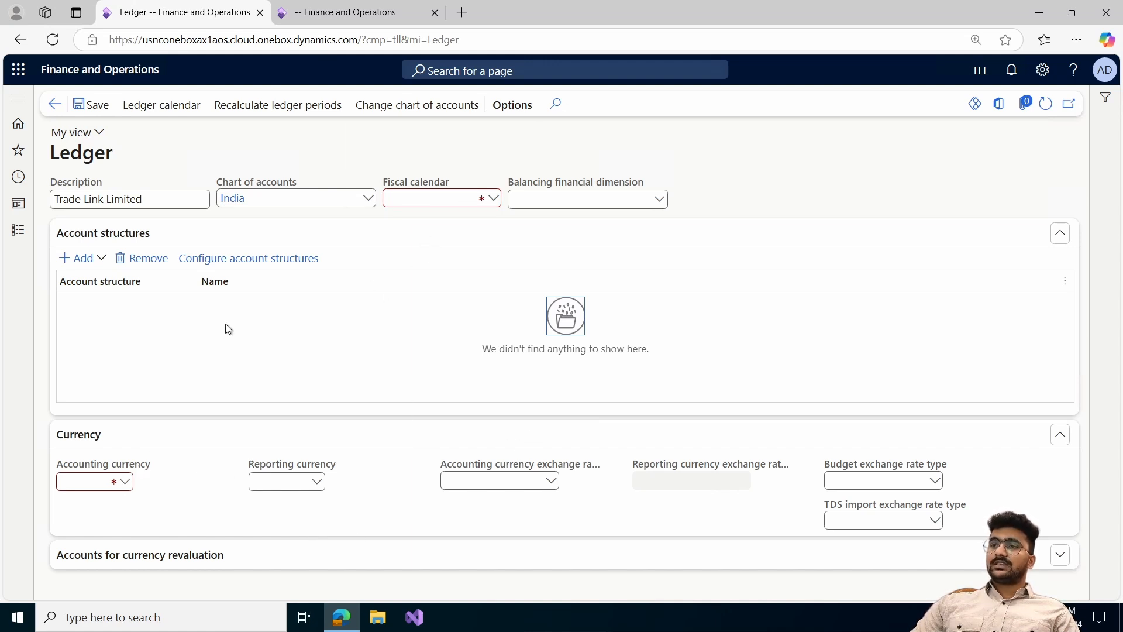
Try to assign the Fiscal 4 calendar (Year April to March) to the ledger.
{"action": "left_click", "coordinate": [494, 199]}
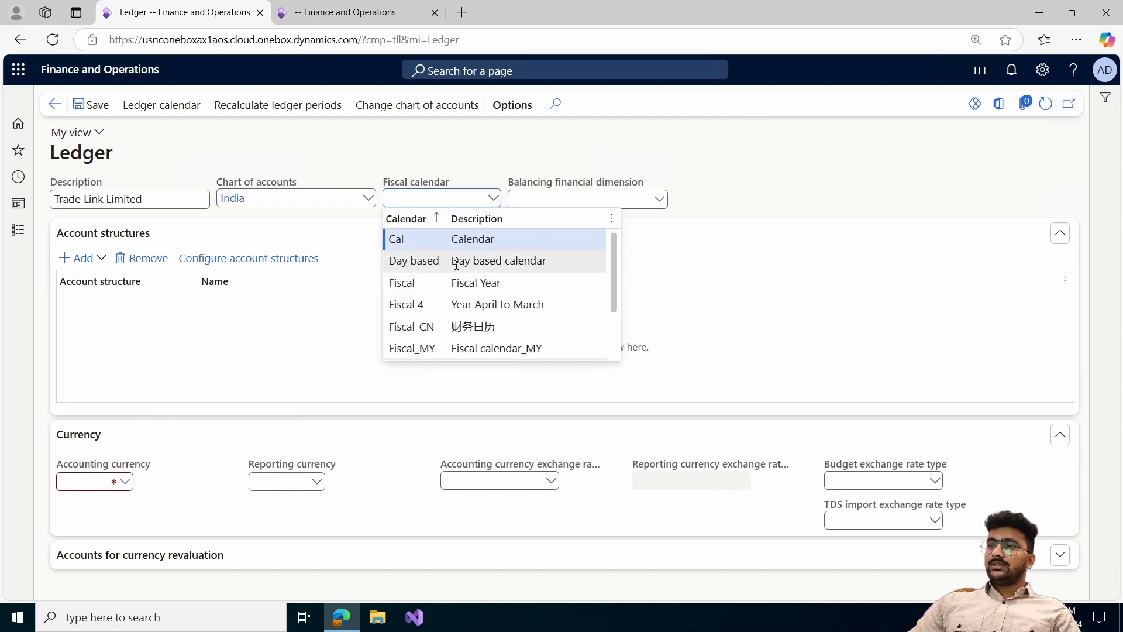
{"action": "scroll", "coordinate": [459, 261], "scroll_direction": "down", "scroll_amount": 2}
{"action": "scroll", "coordinate": [471, 299], "scroll_direction": "up", "scroll_amount": 2}
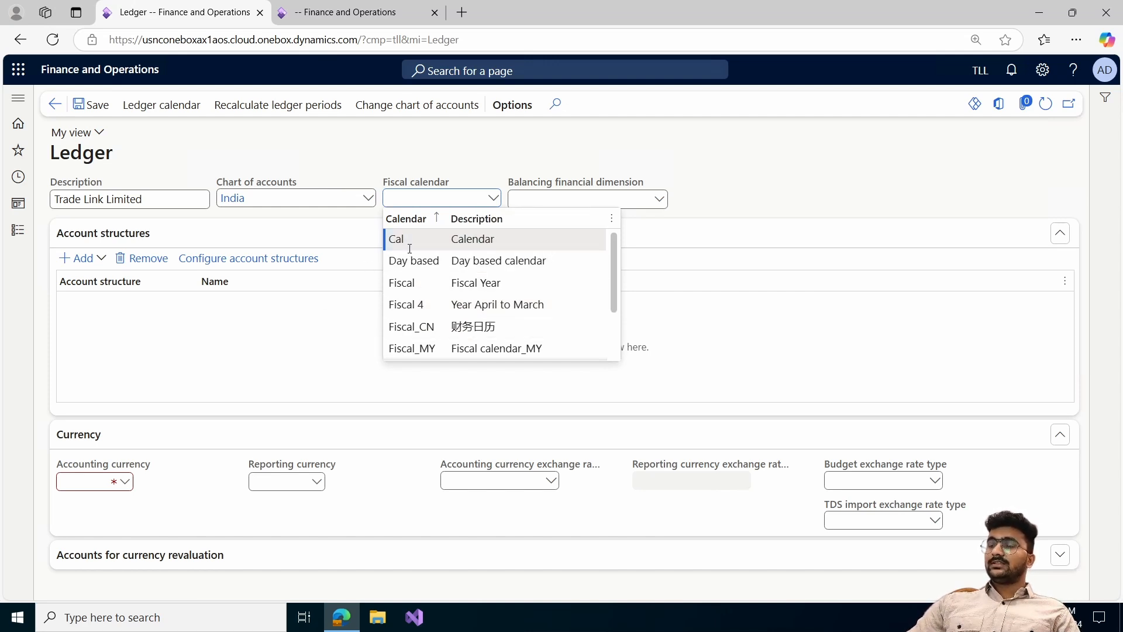
{"action": "left_click", "coordinate": [478, 309]}
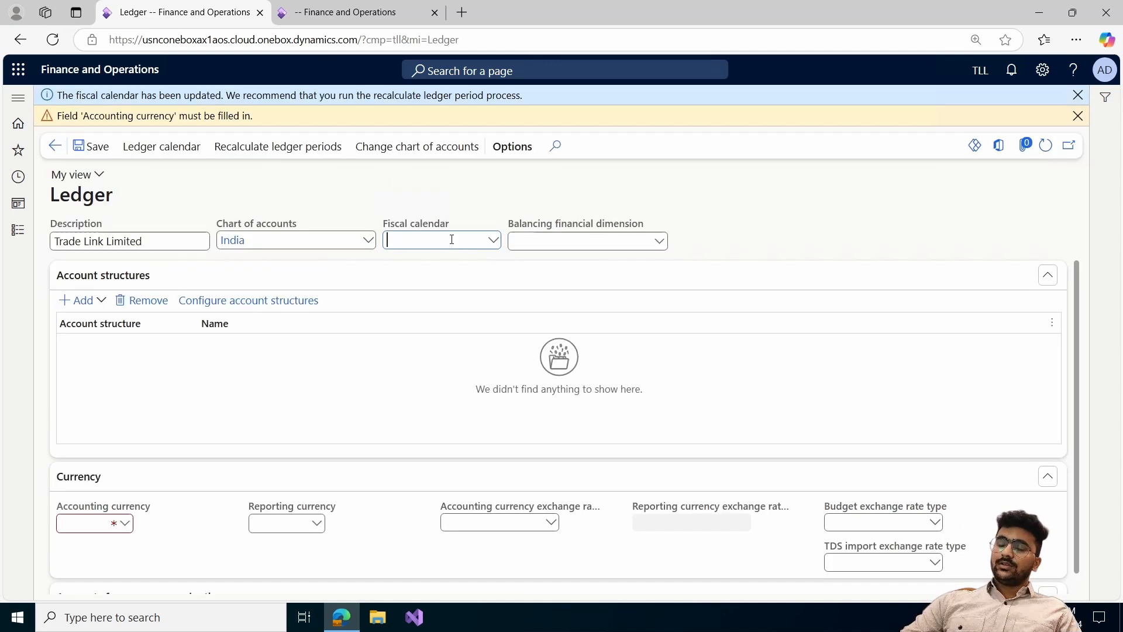
{"action": "left_click", "coordinate": [451, 239]}
{"action": "left_click", "coordinate": [180, 519]}
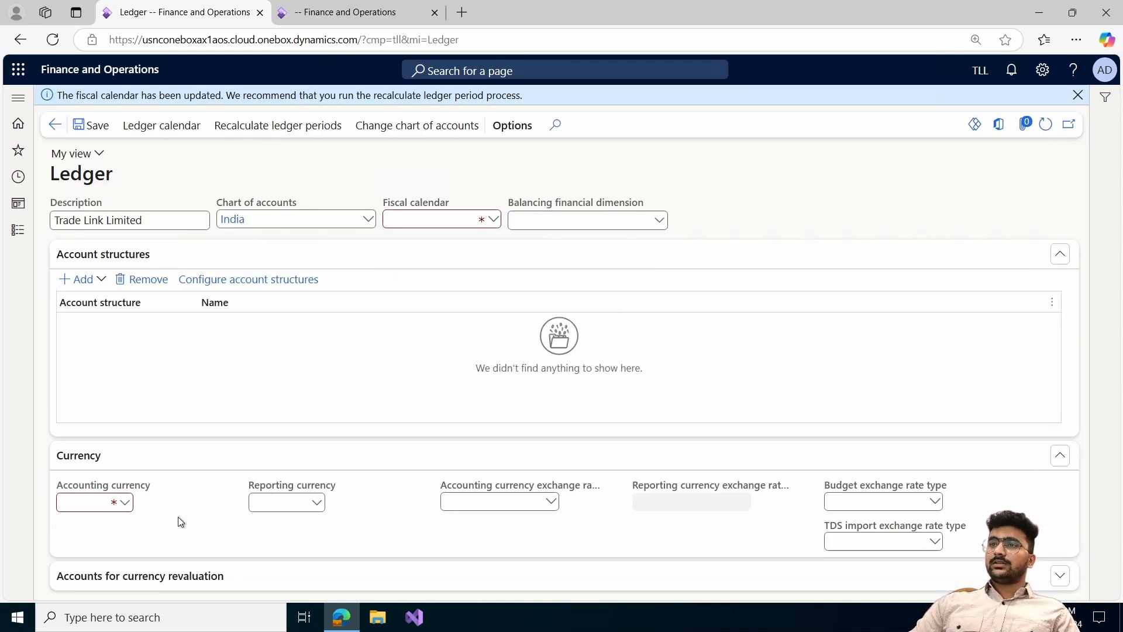
Set the ledger's accounting currency to INR and its fiscal calendar to Fiscal 4.
{"action": "left_click", "coordinate": [127, 505]}
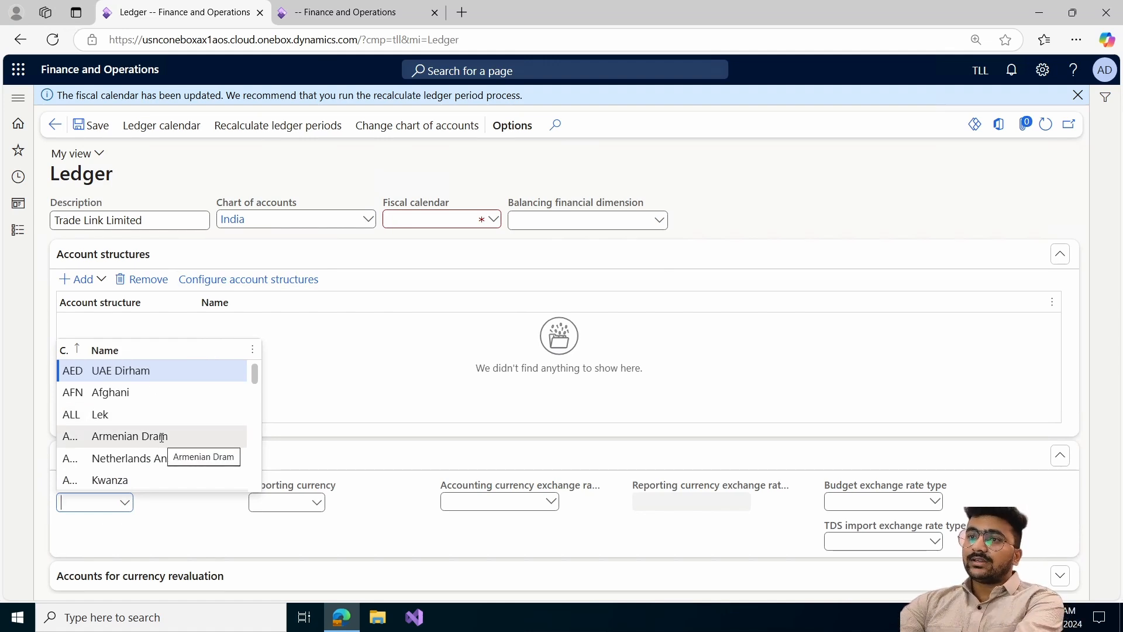
{"action": "type", "text": "IN"}
{"action": "key", "text": "Return"}
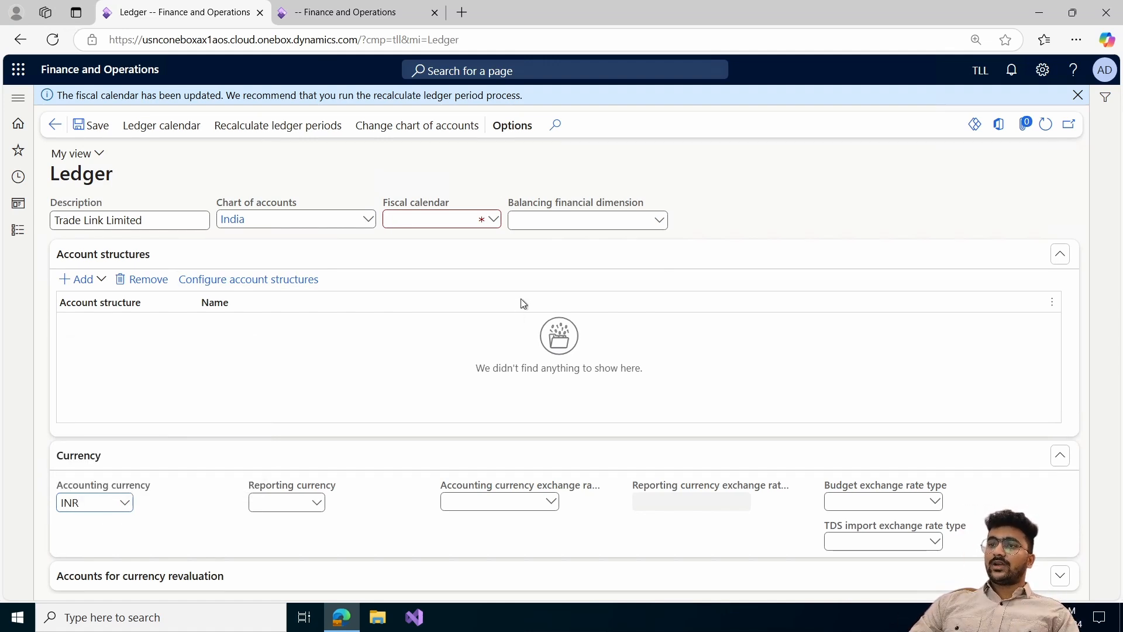
{"action": "left_click", "coordinate": [493, 220]}
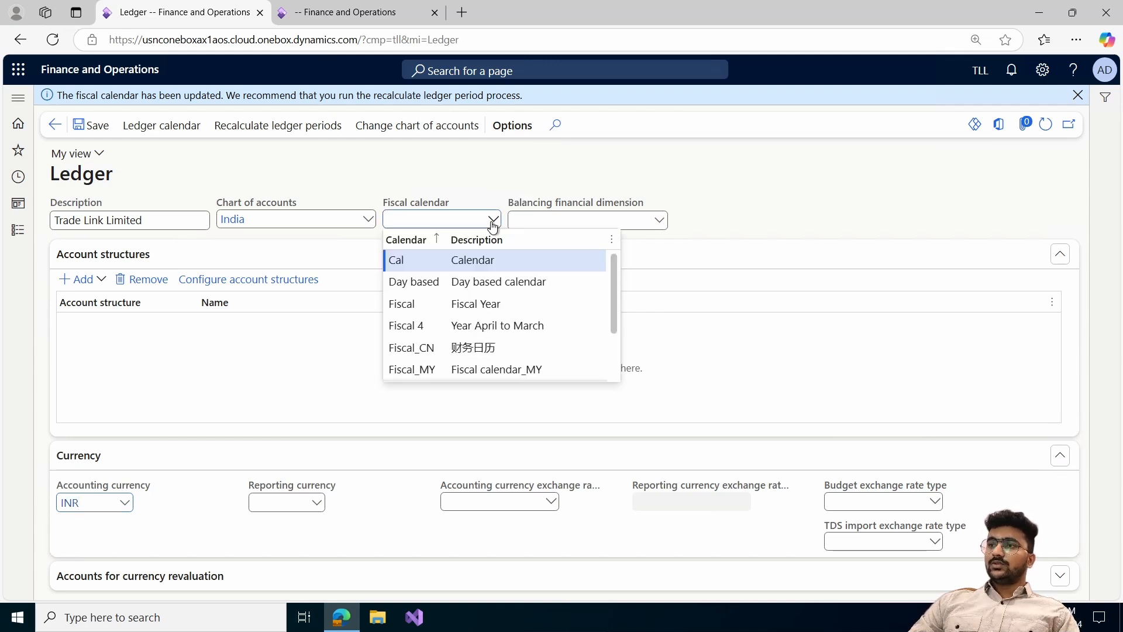
{"action": "left_click", "coordinate": [510, 328]}
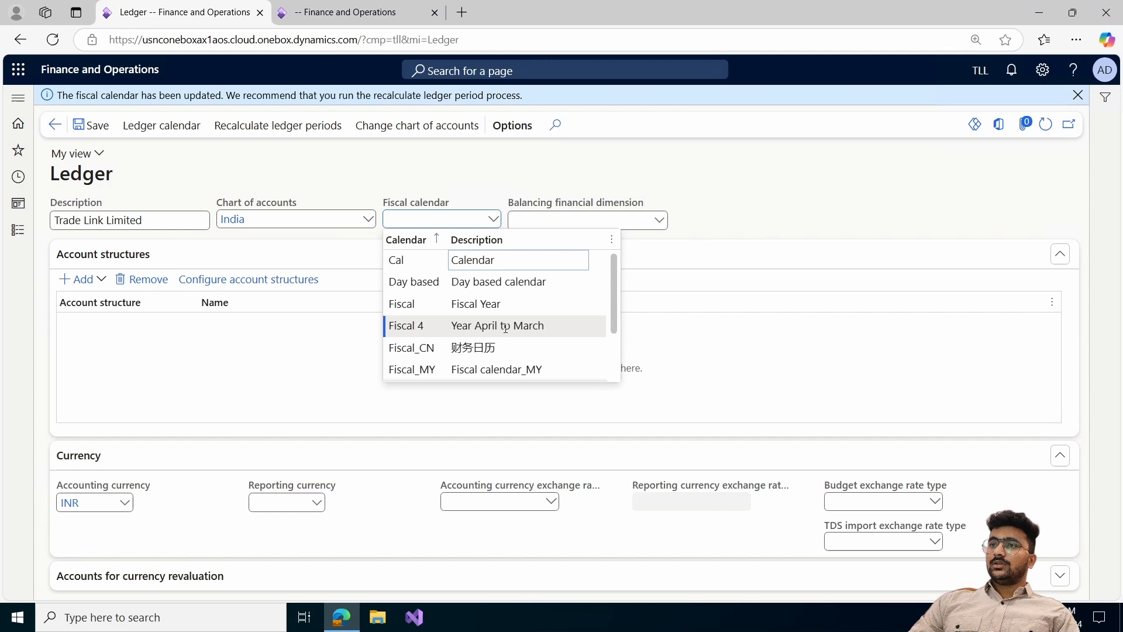
View the details of the assigned Fiscal 4 calendar and return to the ledger.
{"action": "right_click", "coordinate": [493, 219]}
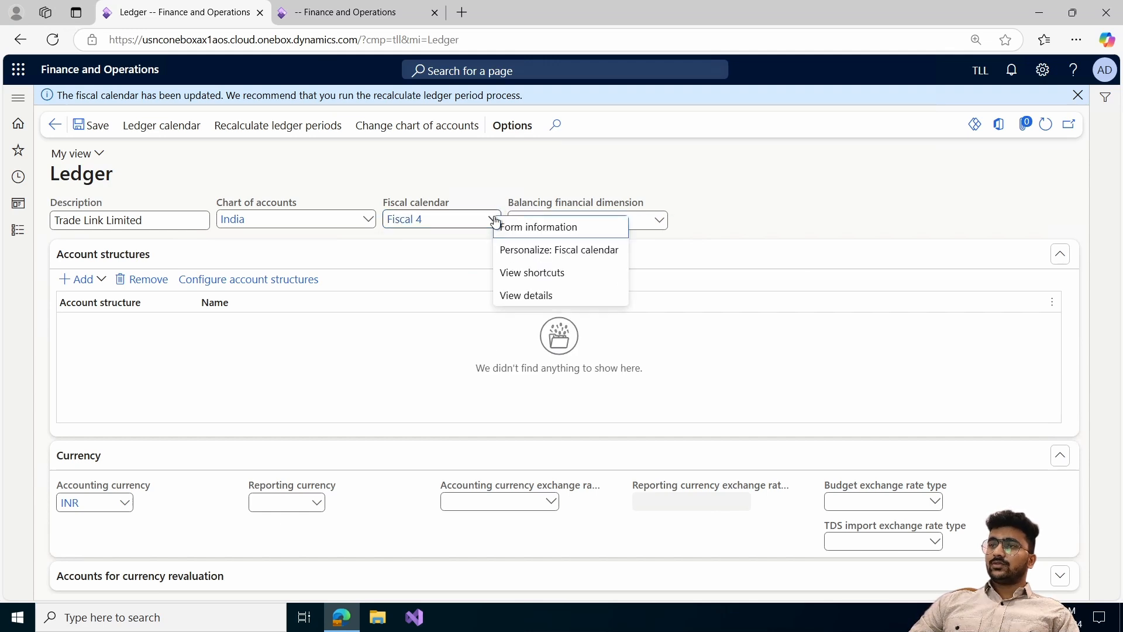
{"action": "left_click", "coordinate": [529, 295]}
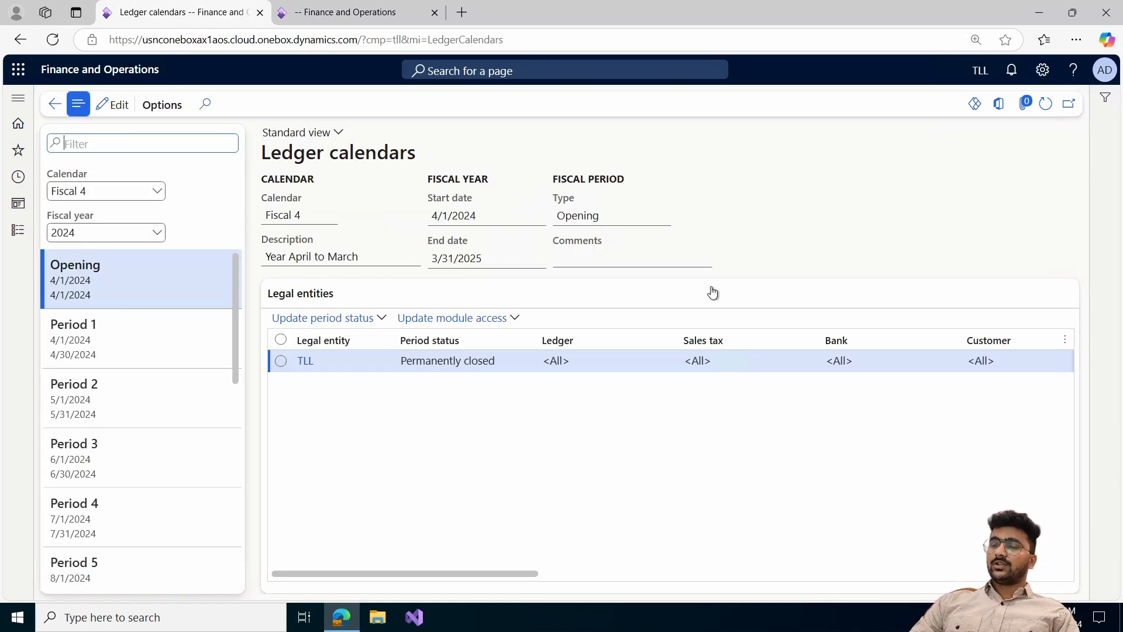
{"action": "left_click", "coordinate": [54, 104]}
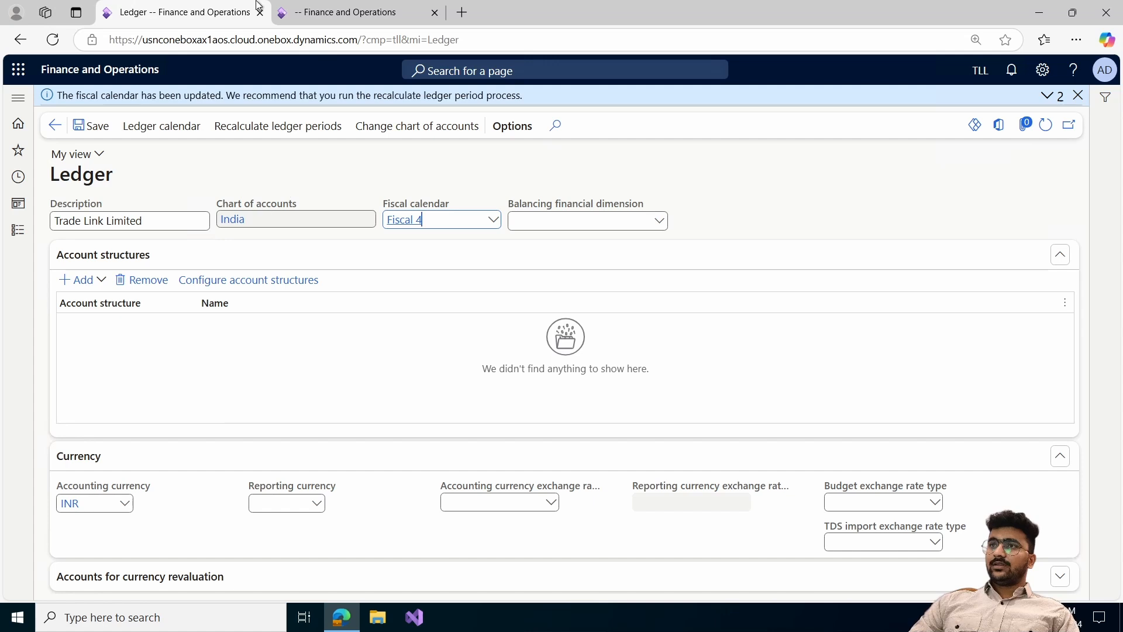
Dismiss the chart of accounts error in the second browser tab and duplicate the ledger's tab.
{"action": "left_click", "coordinate": [317, 12]}
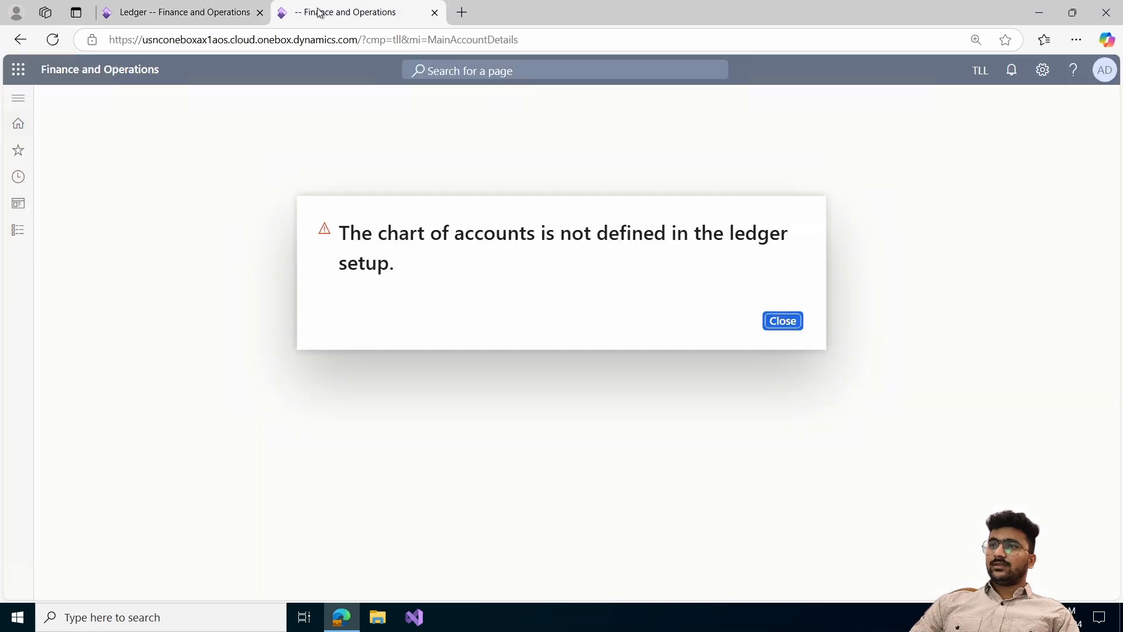
{"action": "left_click", "coordinate": [782, 320]}
{"action": "right_click", "coordinate": [156, 12]}
{"action": "left_click", "coordinate": [201, 88]}
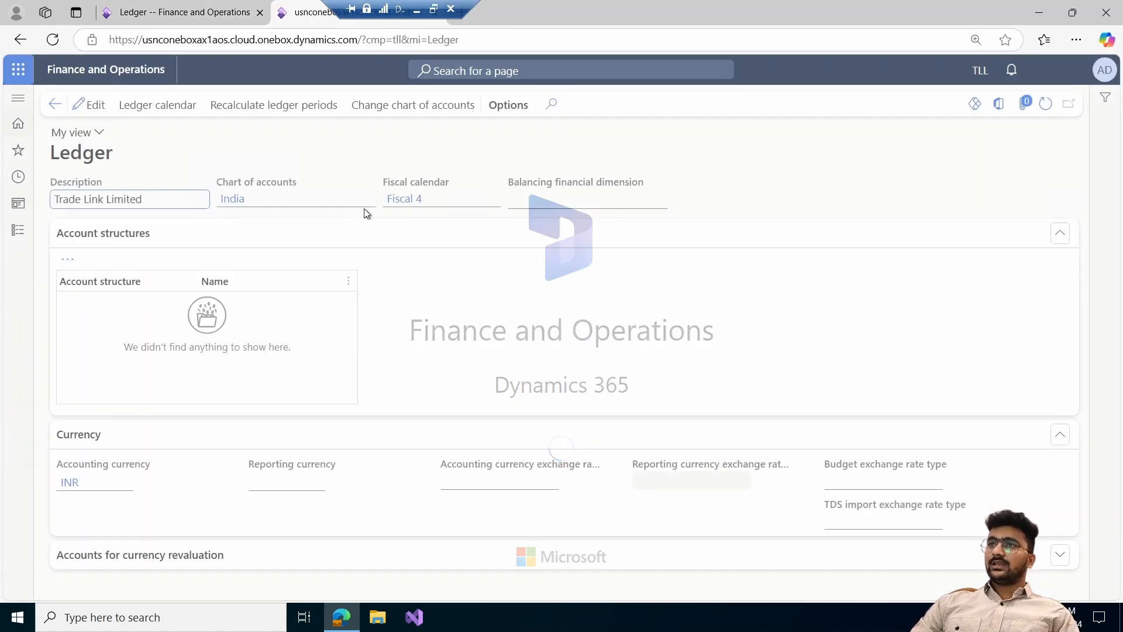
Open the Fiscal calendars page from the General ledger setup in the duplicated tab.
{"action": "left_click", "coordinate": [18, 230]}
{"action": "scroll", "coordinate": [73, 327], "scroll_direction": "down", "scroll_amount": 3}
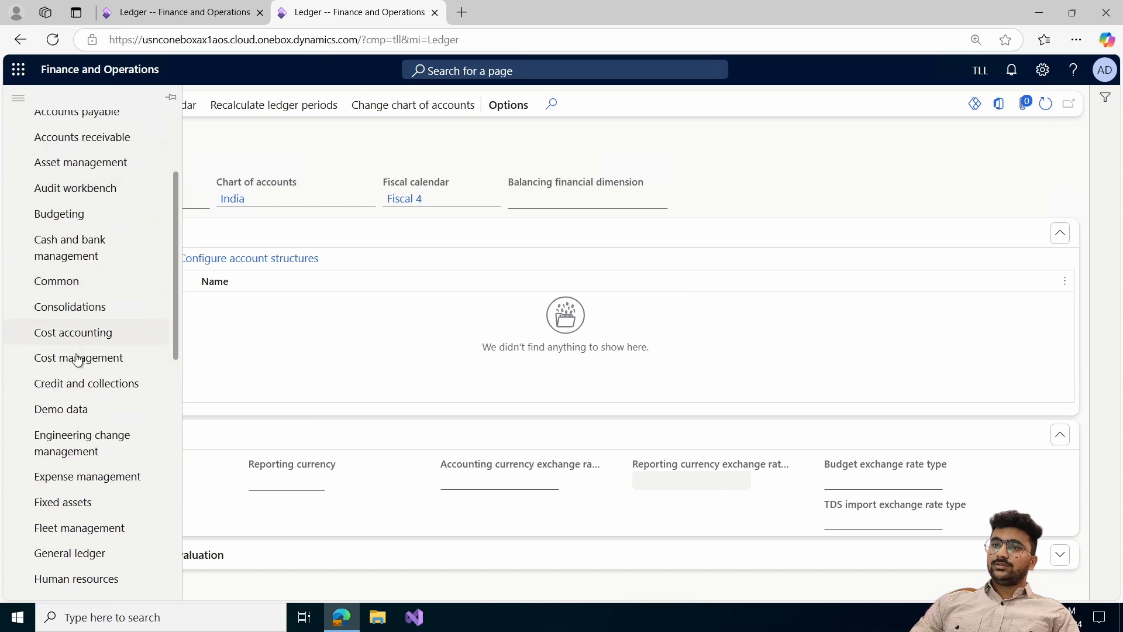
{"action": "left_click", "coordinate": [77, 564]}
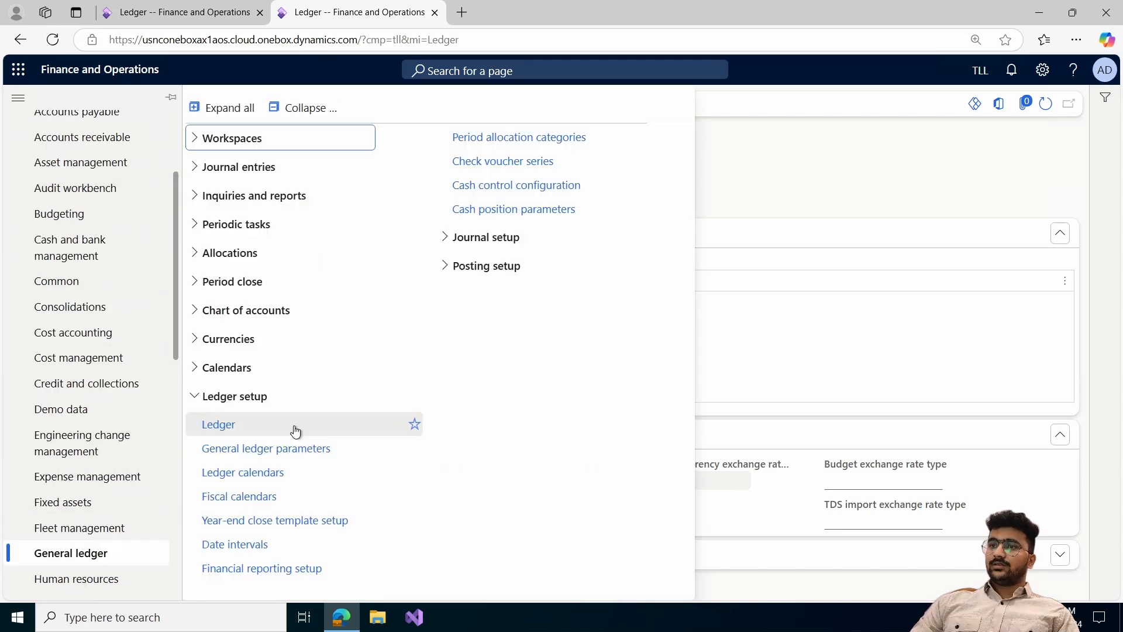
{"action": "left_click", "coordinate": [273, 500]}
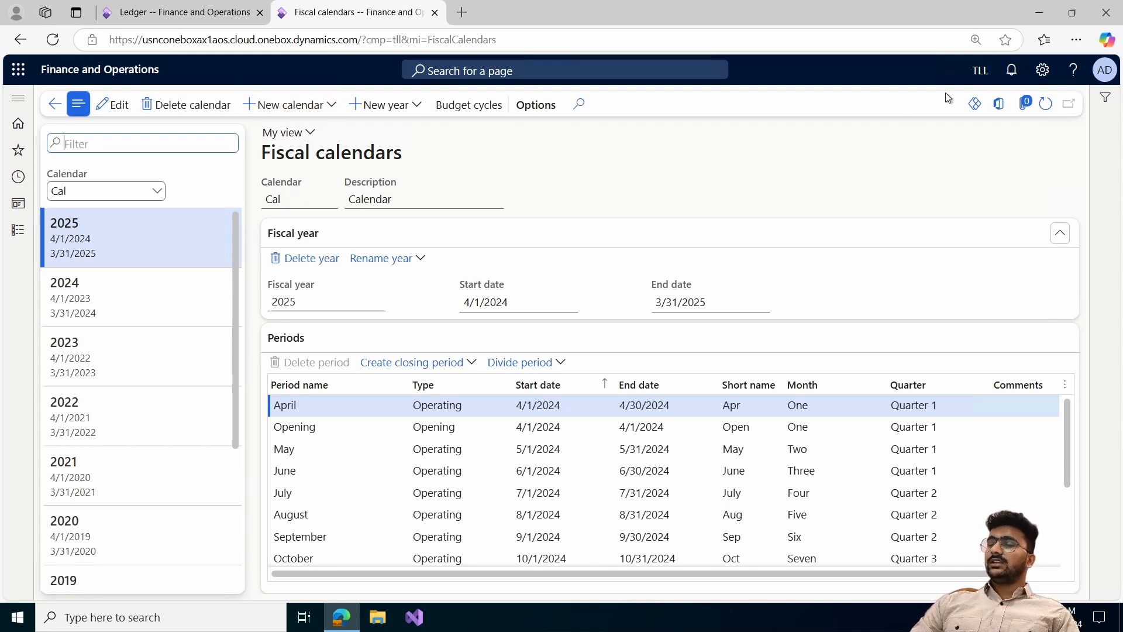
Start a new fiscal calendar named TLL-FY with the description "Fiscal calendar April to March".
{"action": "left_click", "coordinate": [285, 104]}
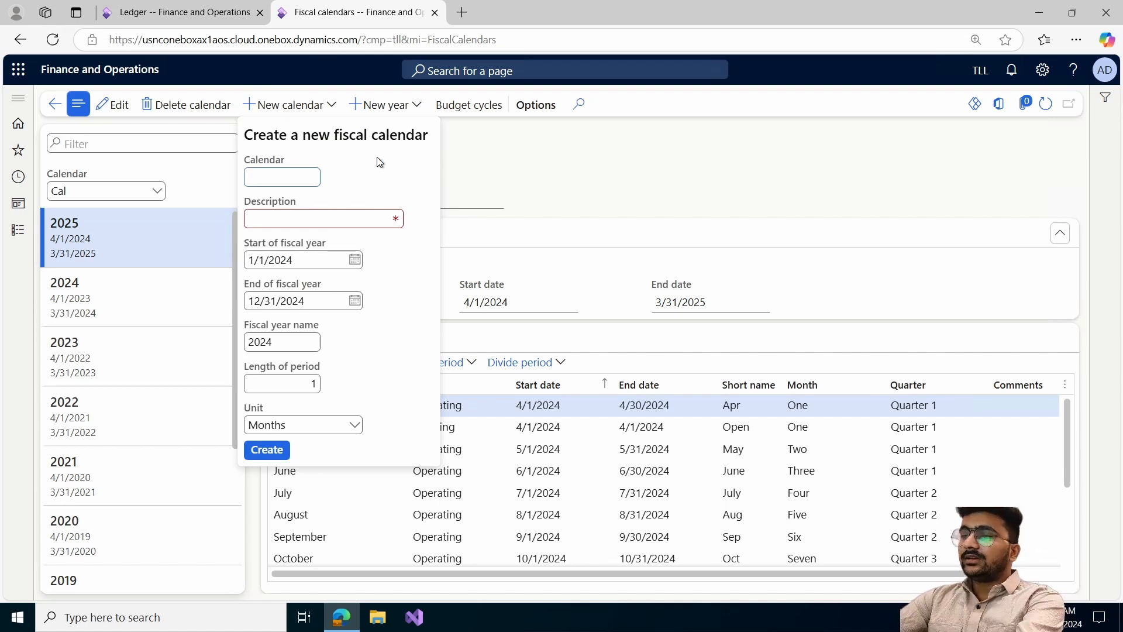
{"action": "type", "text": "TLL"}
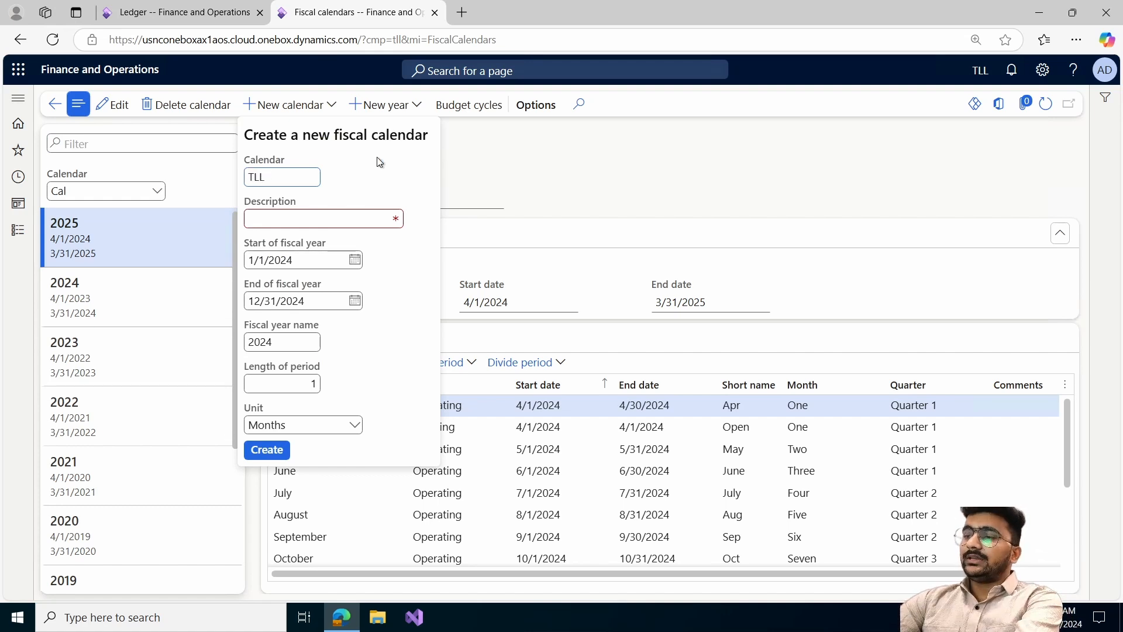
{"action": "type", "text": "-FY"}
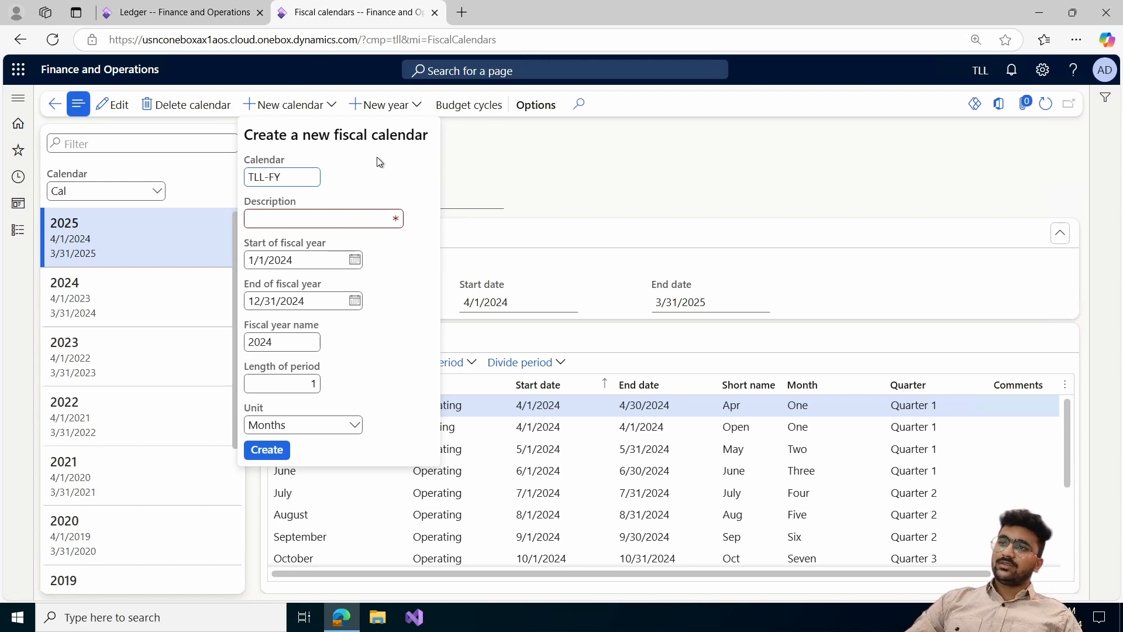
{"action": "left_click", "coordinate": [325, 224]}
{"action": "type", "text": "Fiscal"}
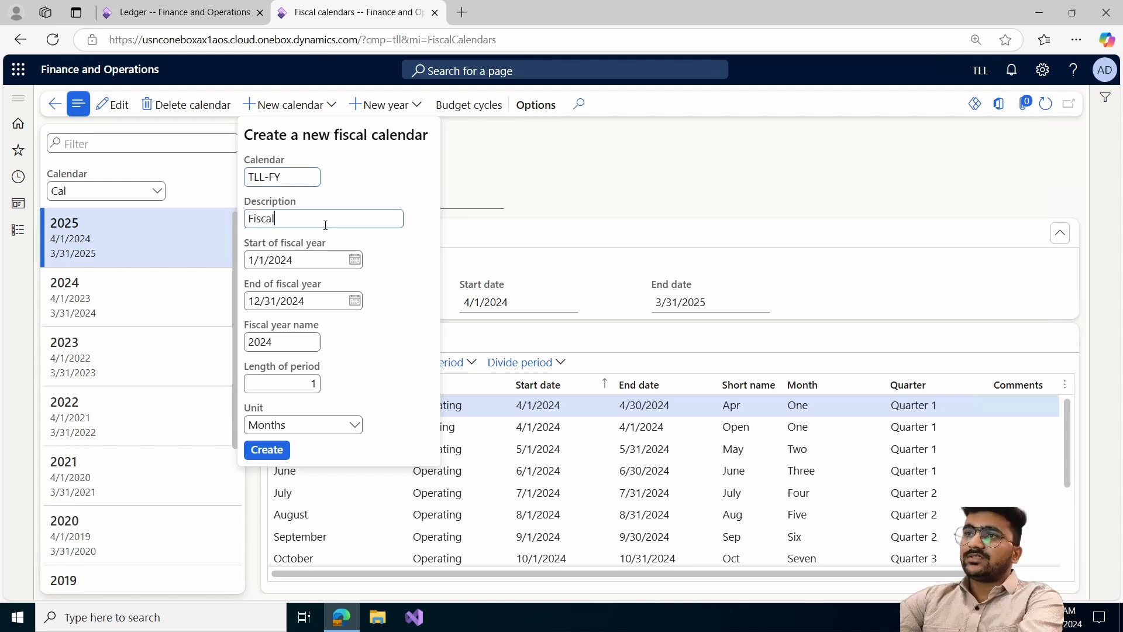
{"action": "type", "text": " calendar April t"}
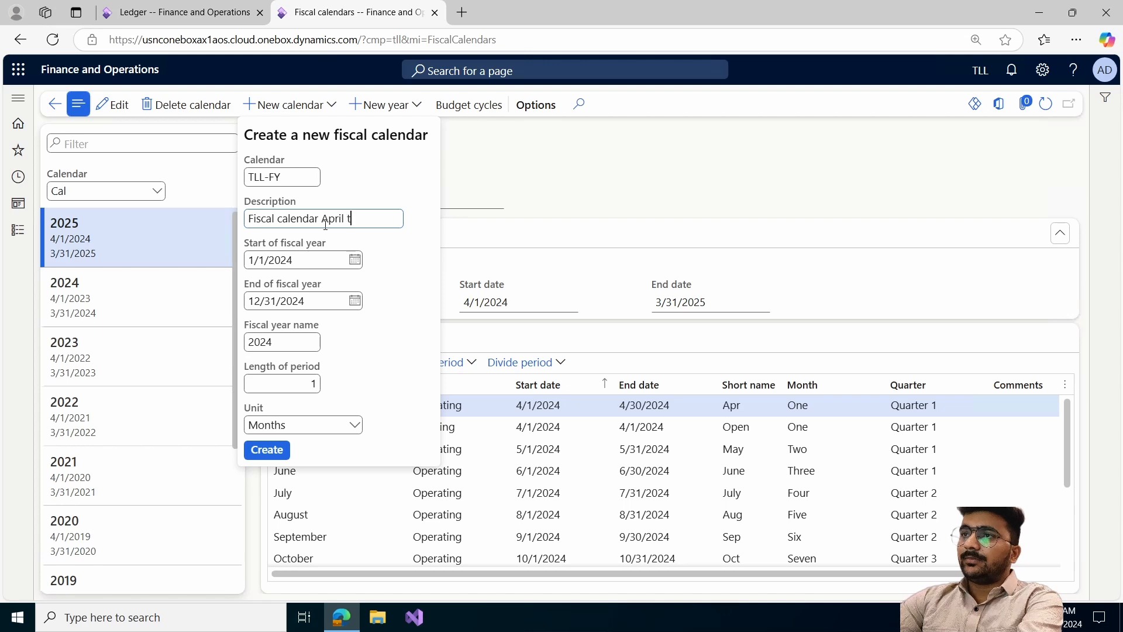
{"action": "type", "text": "o March"}
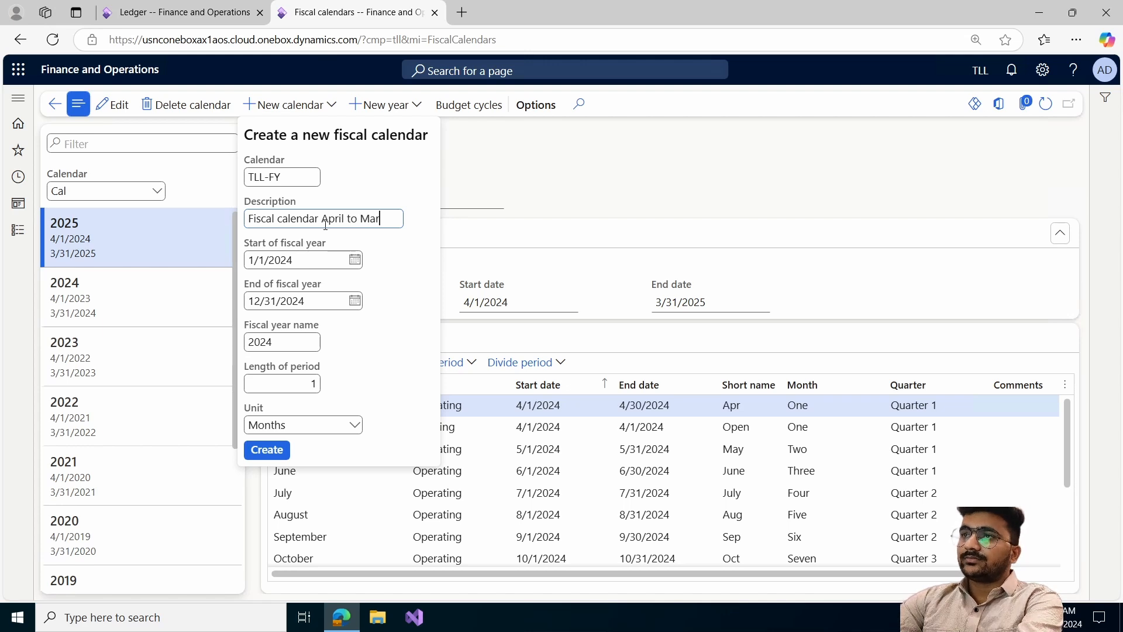
Set the new calendar's fiscal year to start on 4/1/2024 and end on 3/31/2025.
{"action": "left_click", "coordinate": [355, 259]}
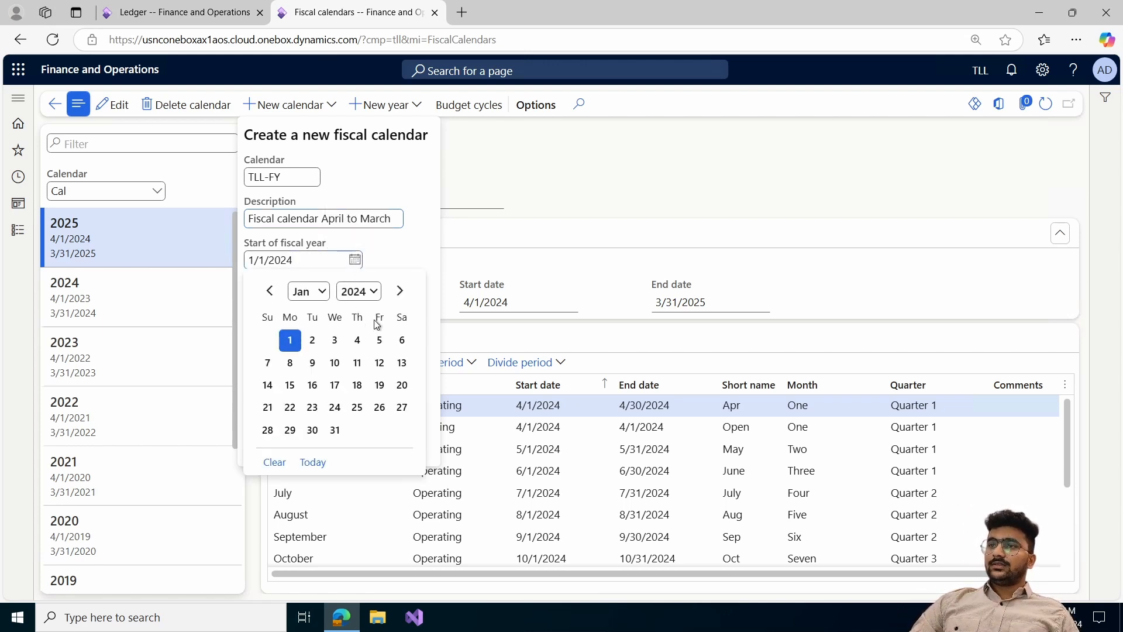
{"action": "left_click", "coordinate": [400, 292]}
{"action": "left_click", "coordinate": [401, 293]}
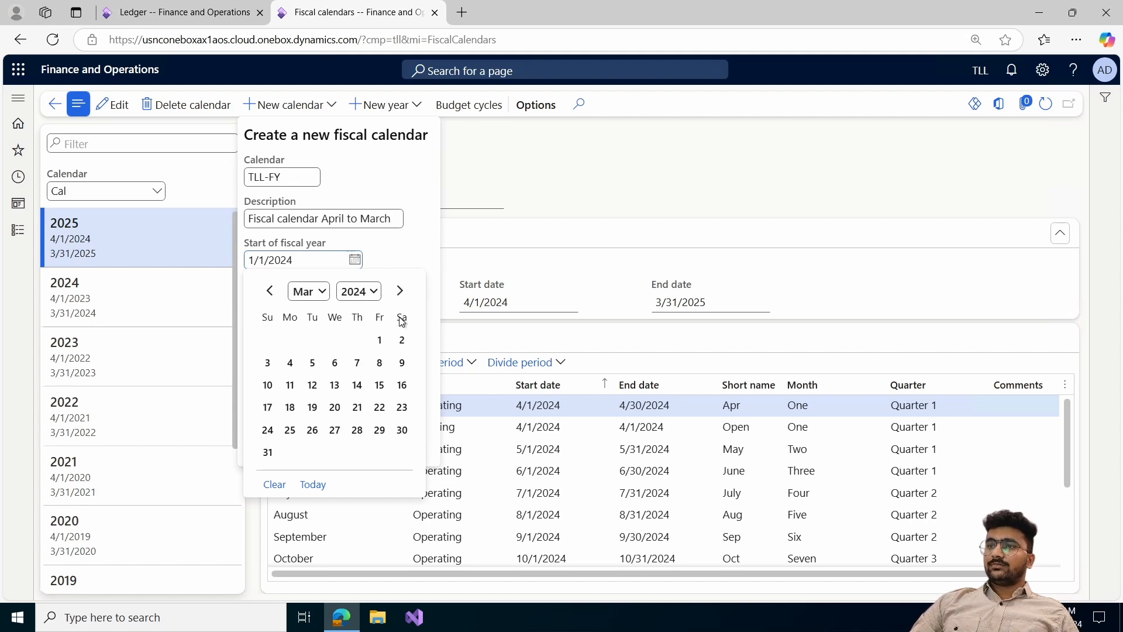
{"action": "left_click", "coordinate": [400, 290]}
{"action": "left_click", "coordinate": [291, 339]}
{"action": "left_click", "coordinate": [355, 300]}
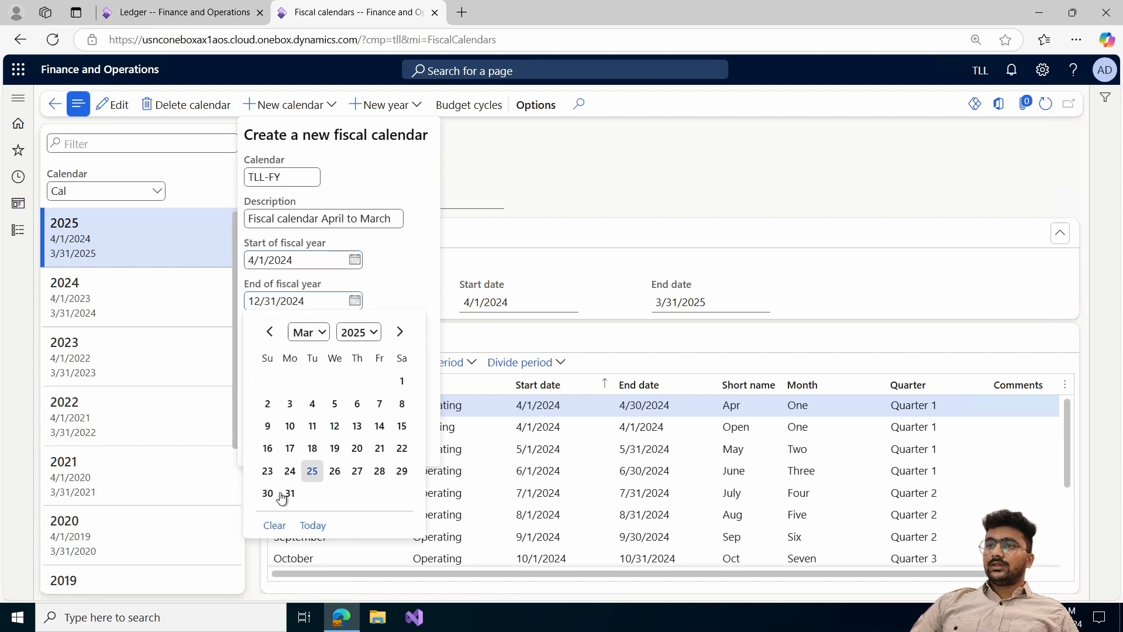
{"action": "left_click", "coordinate": [288, 493]}
Name the fiscal year 2024-25 and create the TLL-FY calendar with one-month periods.
{"action": "left_click", "coordinate": [280, 344]}
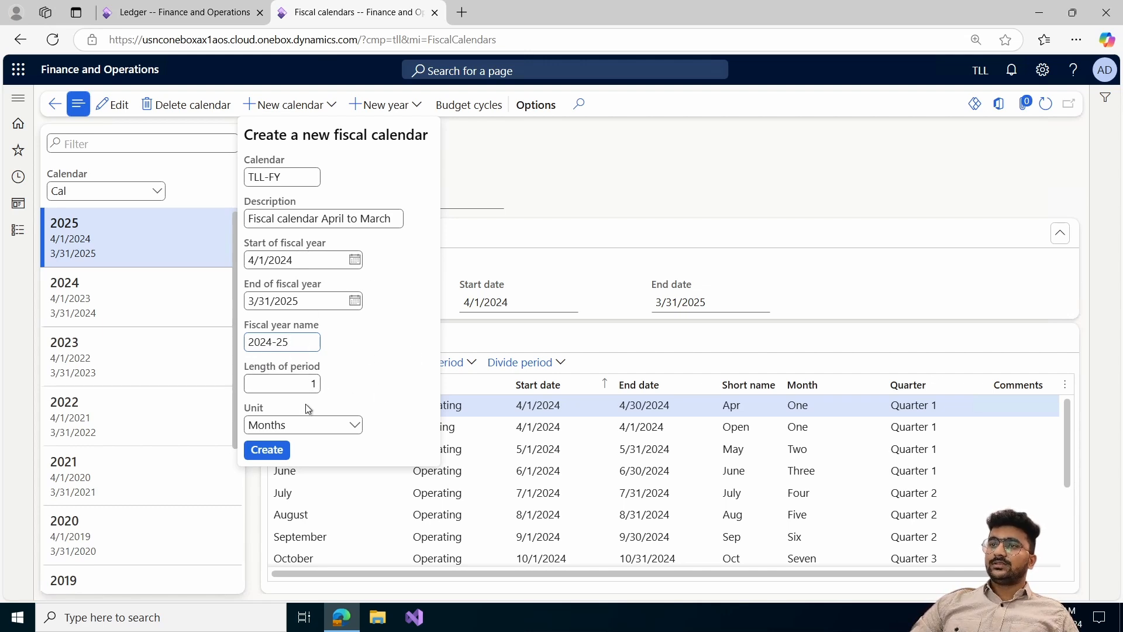
{"action": "left_click", "coordinate": [279, 451]}
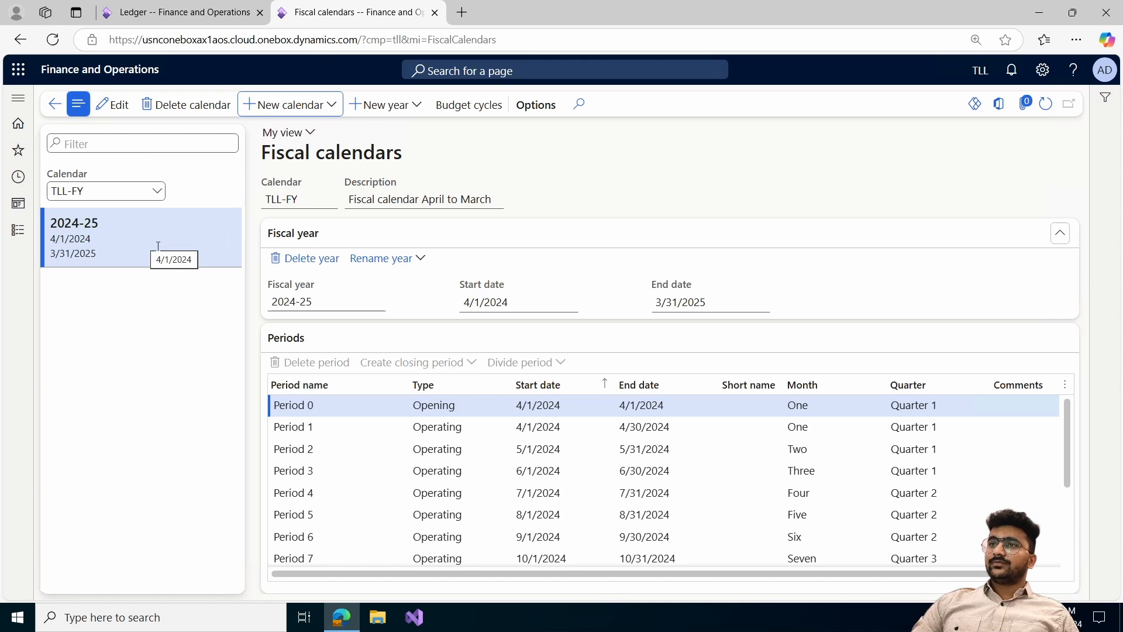
{"action": "double_click", "coordinate": [155, 222]}
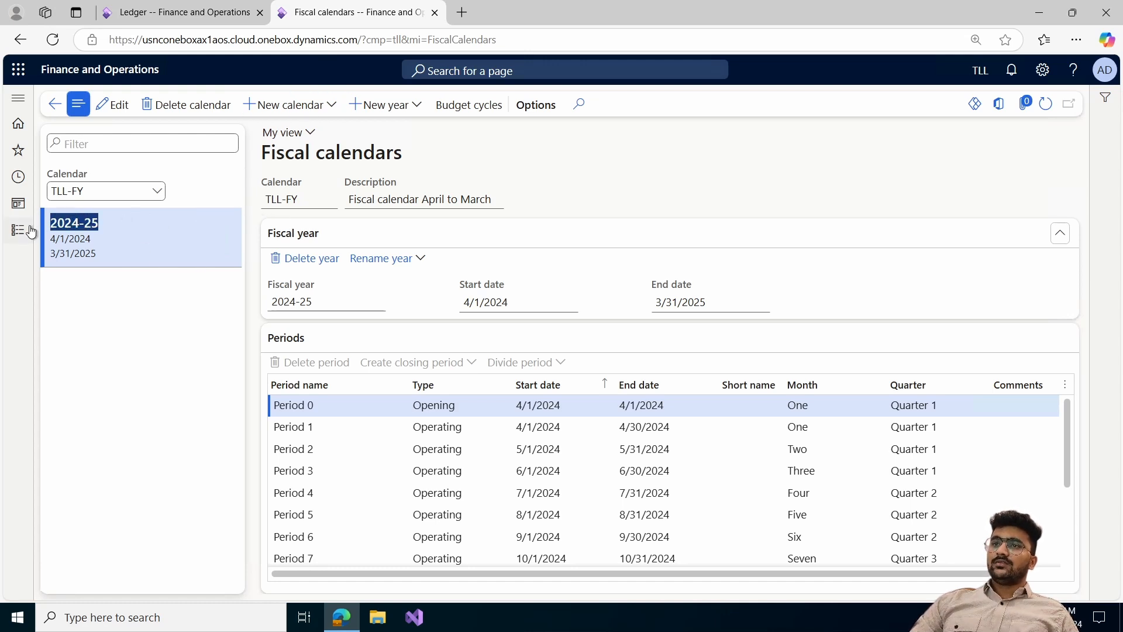
{"action": "left_click", "coordinate": [175, 276]}
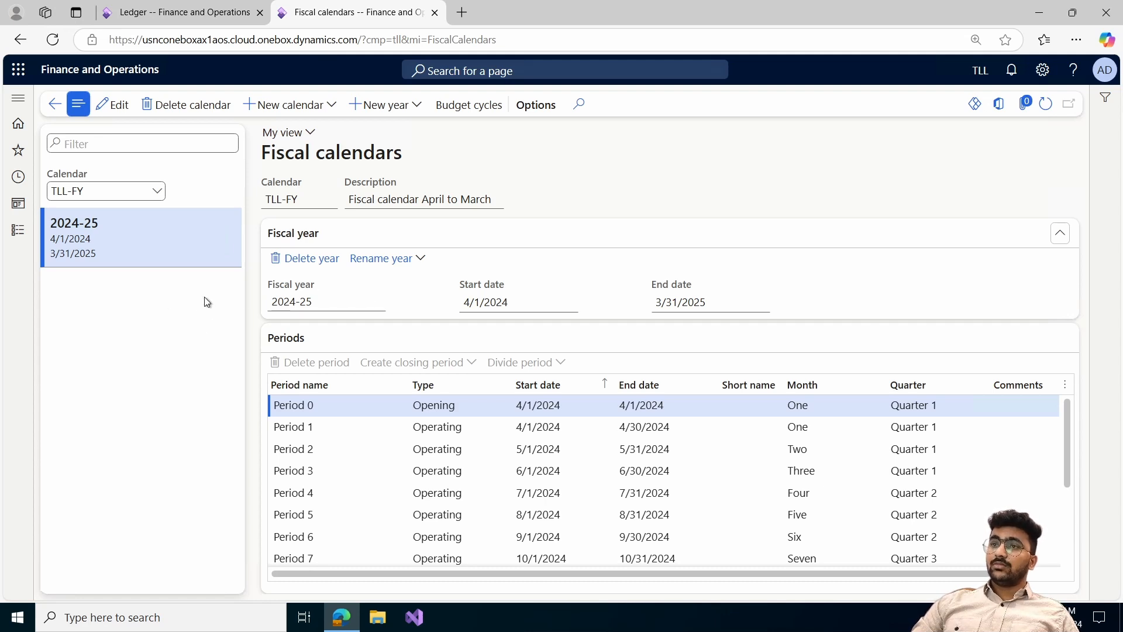
{"action": "left_click_drag", "start_coordinate": [96, 239], "coordinate": [49, 234]}
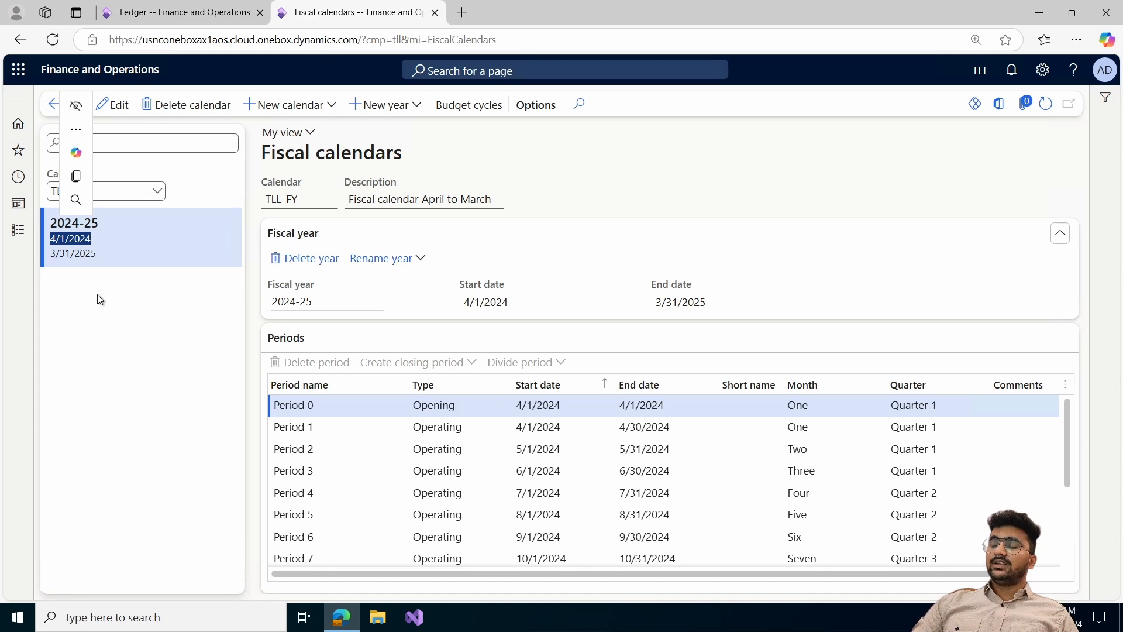
{"action": "left_click", "coordinate": [156, 218]}
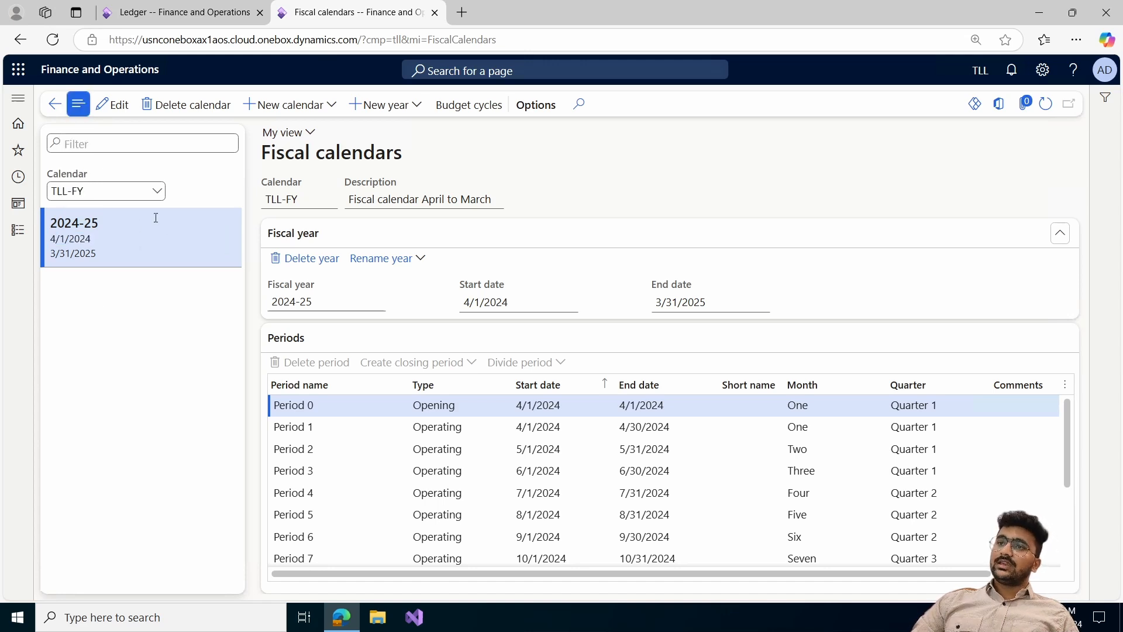
Add fiscal year 2025-26, running 4/1/2025 to 3/31/2026, to the TLL-FY calendar by copying from the last fiscal year.
{"action": "left_click", "coordinate": [414, 113]}
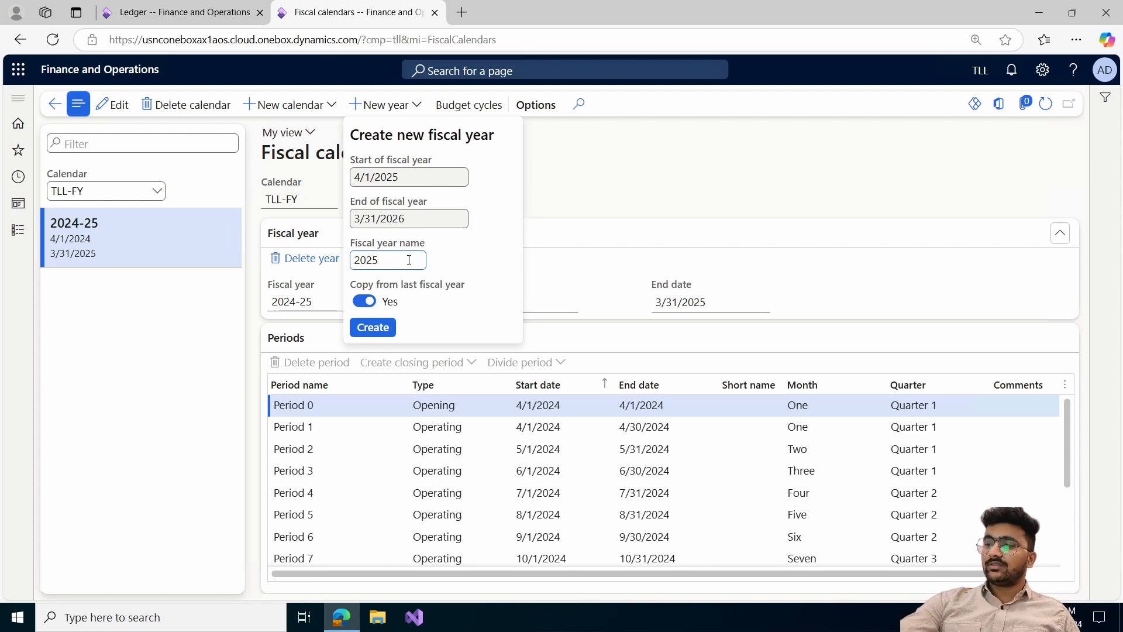
{"action": "type", "text": "26"}
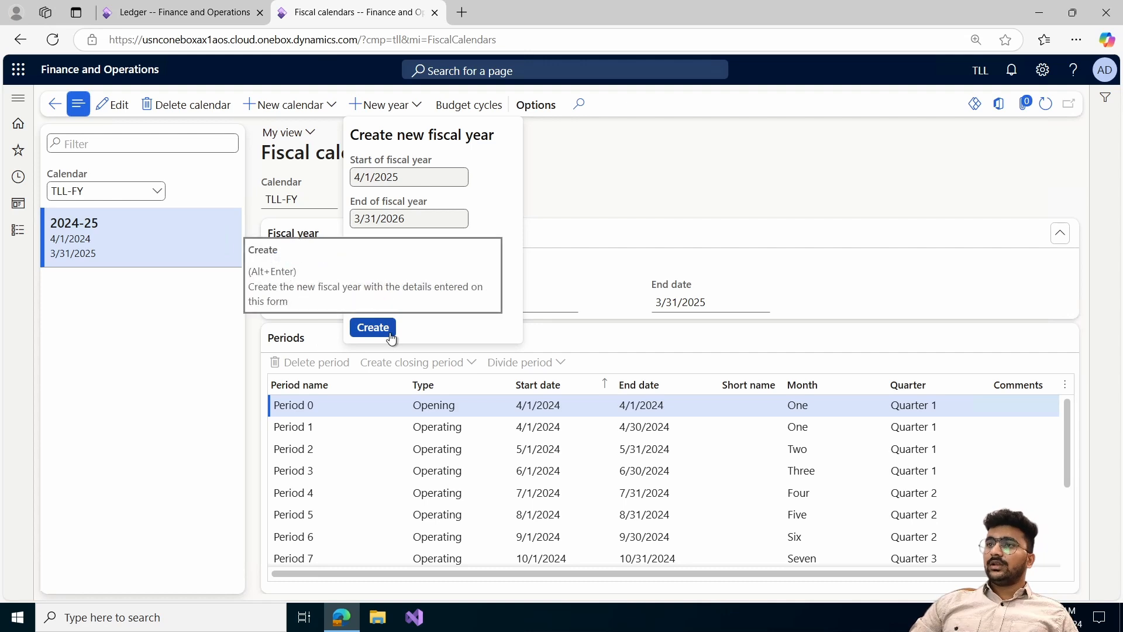
{"action": "left_click", "coordinate": [373, 327]}
Examine the opening, operating and closing periods of fiscal year 2024-25 and their start and end dates.
{"action": "left_click", "coordinate": [95, 285]}
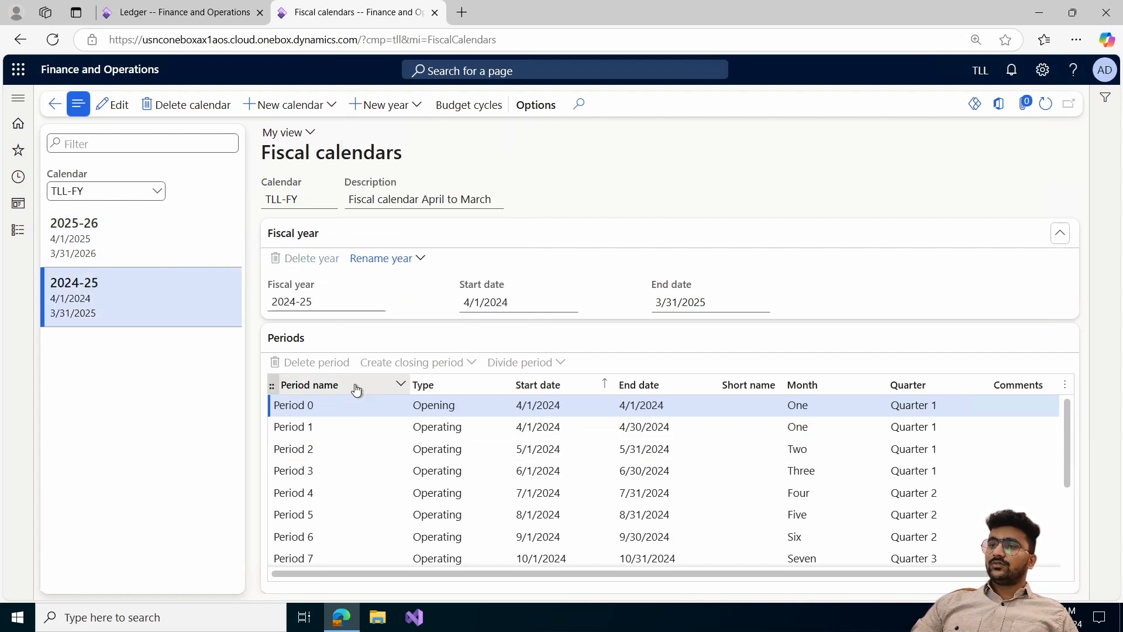
{"action": "scroll", "coordinate": [371, 431], "scroll_direction": "down", "scroll_amount": 3}
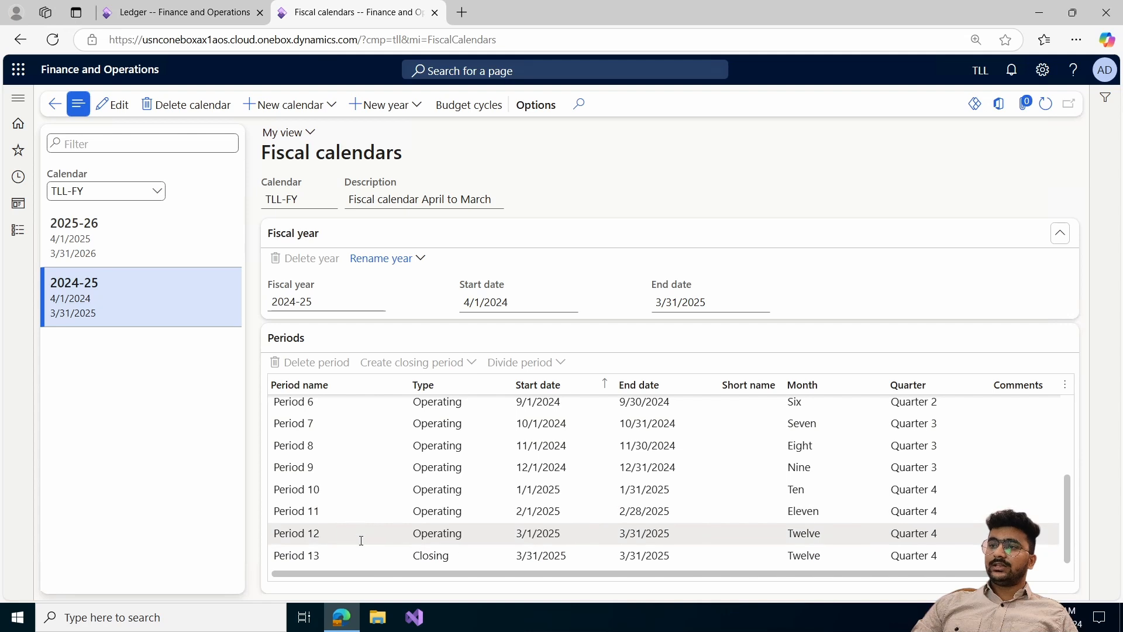
{"action": "scroll", "coordinate": [361, 534], "scroll_direction": "up", "scroll_amount": 3}
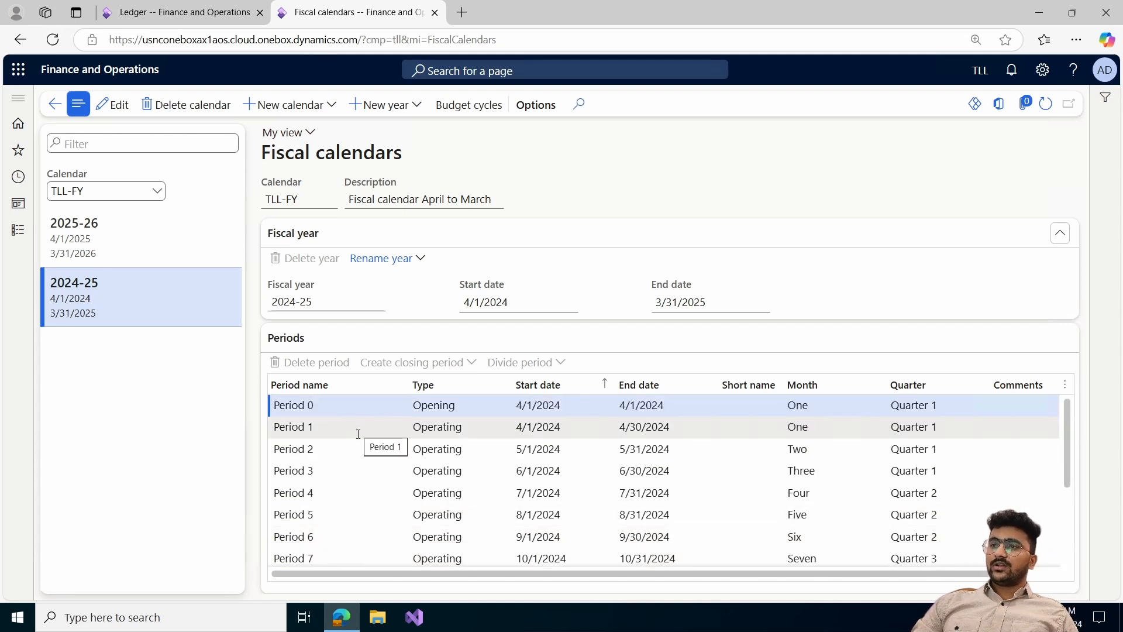
{"action": "scroll", "coordinate": [358, 434], "scroll_direction": "down", "scroll_amount": 3}
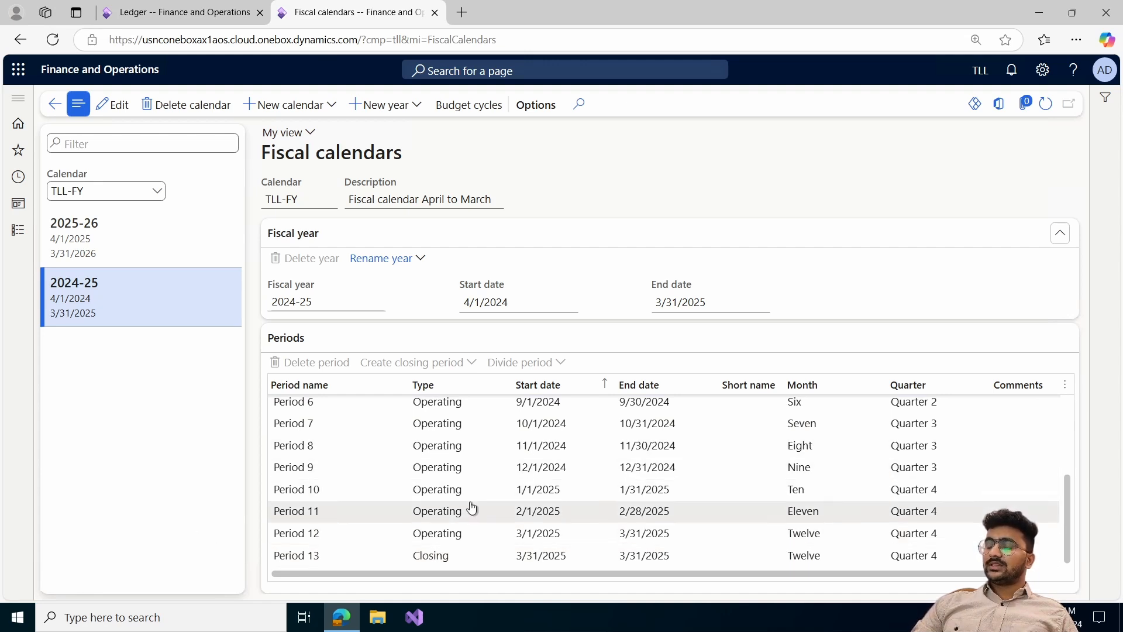
{"action": "scroll", "coordinate": [462, 503], "scroll_direction": "up", "scroll_amount": 3}
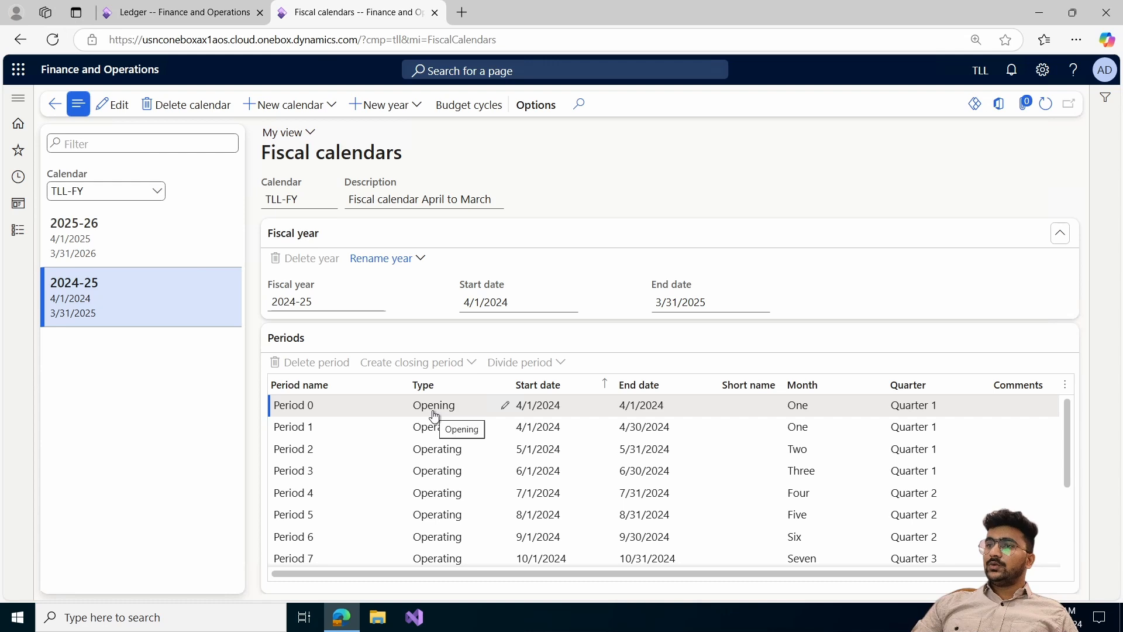
{"action": "scroll", "coordinate": [431, 415], "scroll_direction": "down", "scroll_amount": 3}
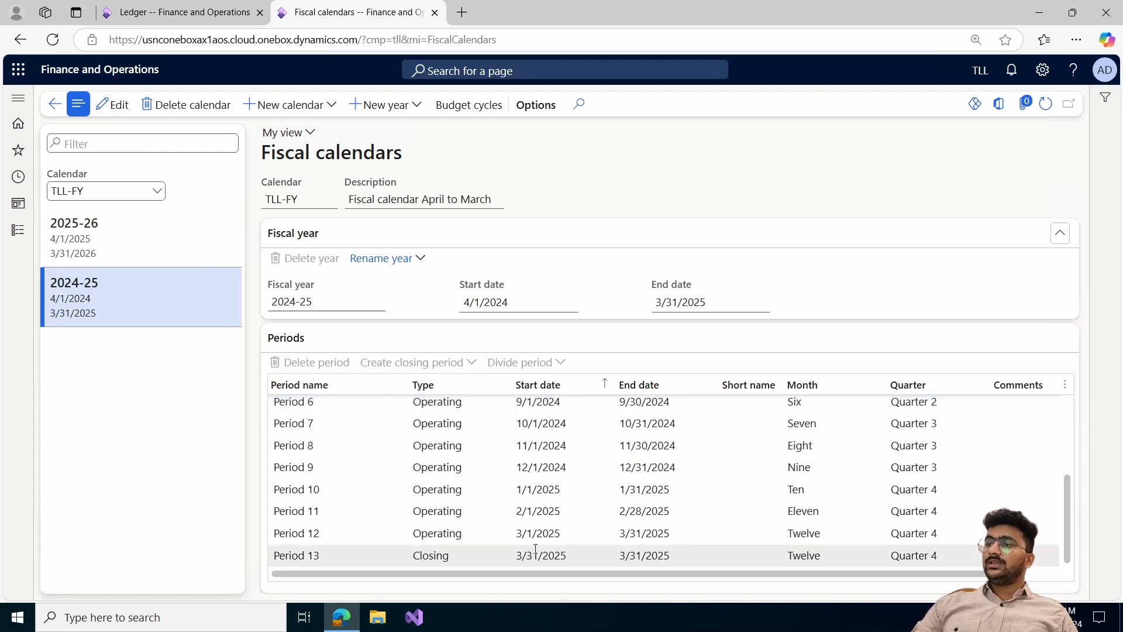
{"action": "left_click", "coordinate": [672, 561]}
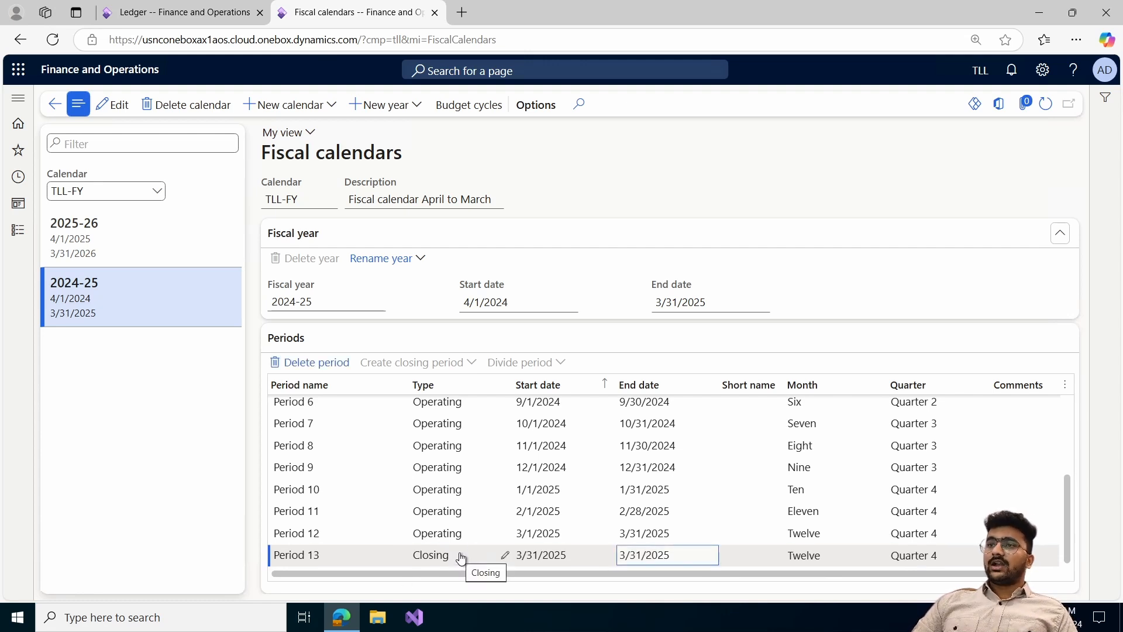
{"action": "scroll", "coordinate": [463, 466], "scroll_direction": "up", "scroll_amount": 3}
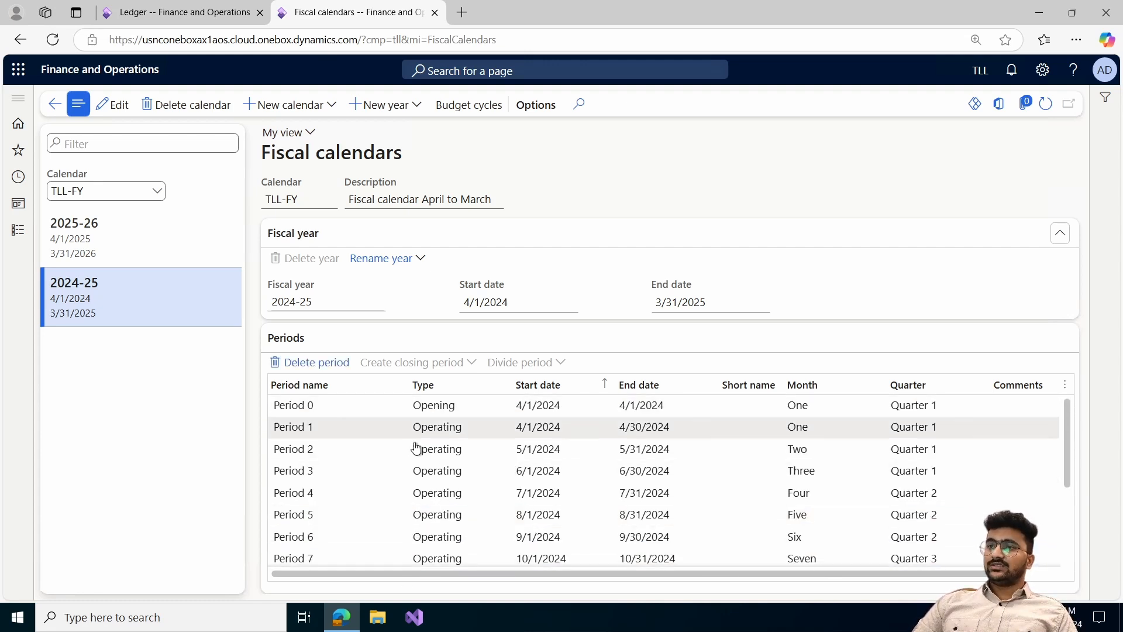
{"action": "scroll", "coordinate": [474, 444], "scroll_direction": "down", "scroll_amount": 3}
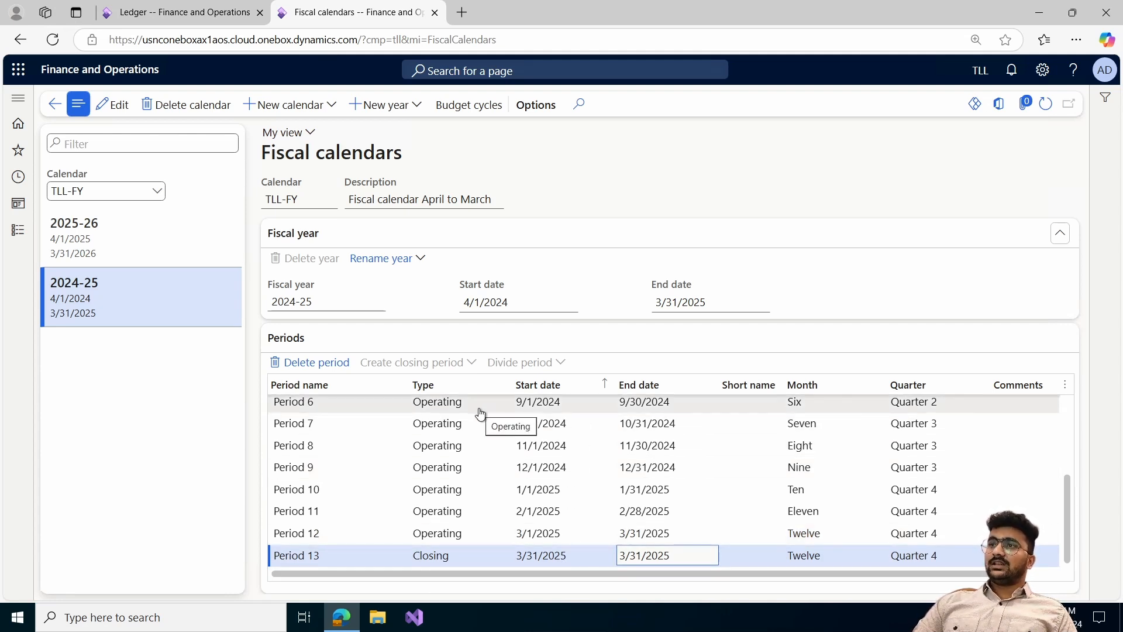
Copy the calendar name TLL-FY and enter it as the fiscal calendar of the Trade Link Limited ledger.
{"action": "left_click", "coordinate": [67, 191]}
{"action": "key", "text": "ctrl+c"}
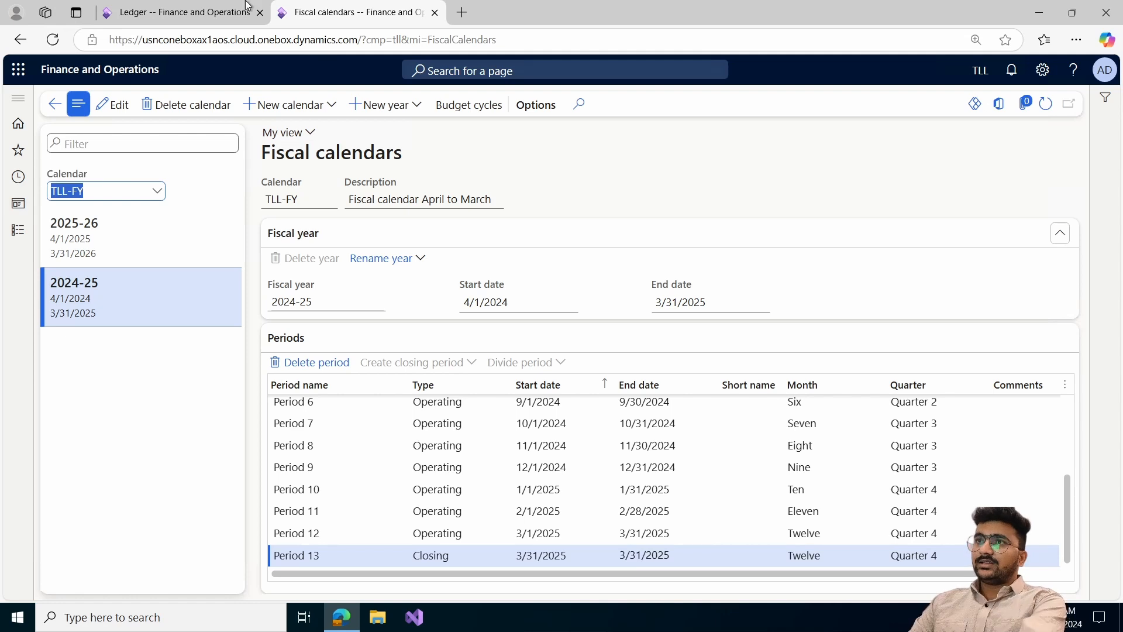
{"action": "left_click", "coordinate": [167, 12]}
{"action": "triple_click", "coordinate": [451, 219]}
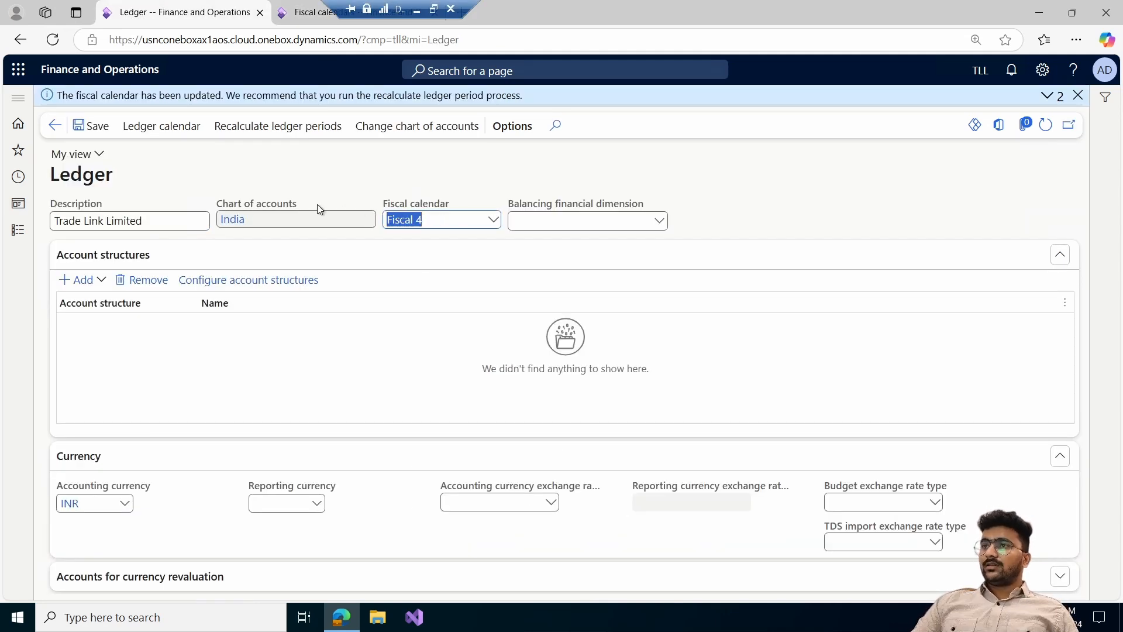
{"action": "key", "text": "BackSpace"}
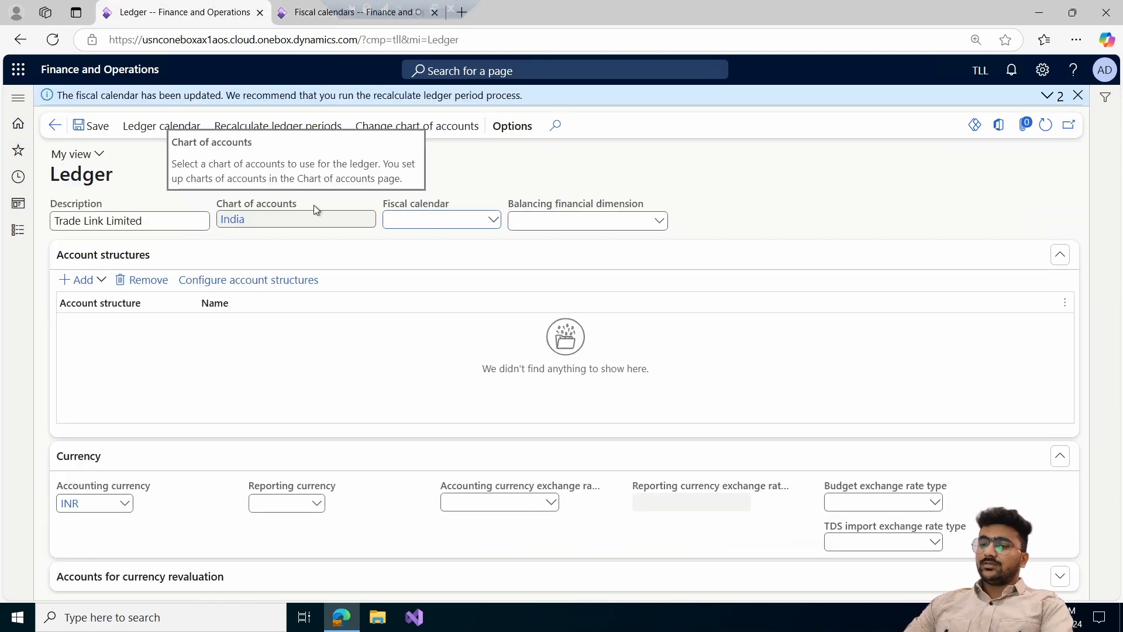
{"action": "key", "text": "ctrl+v"}
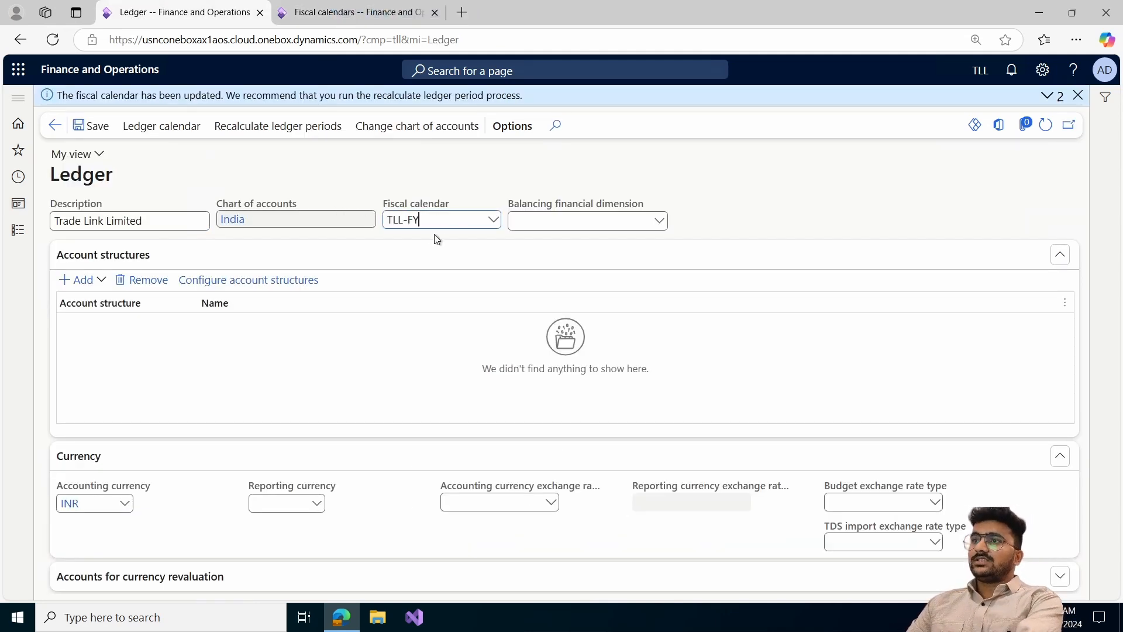
{"action": "left_click", "coordinate": [493, 219]}
{"action": "left_click", "coordinate": [477, 259]}
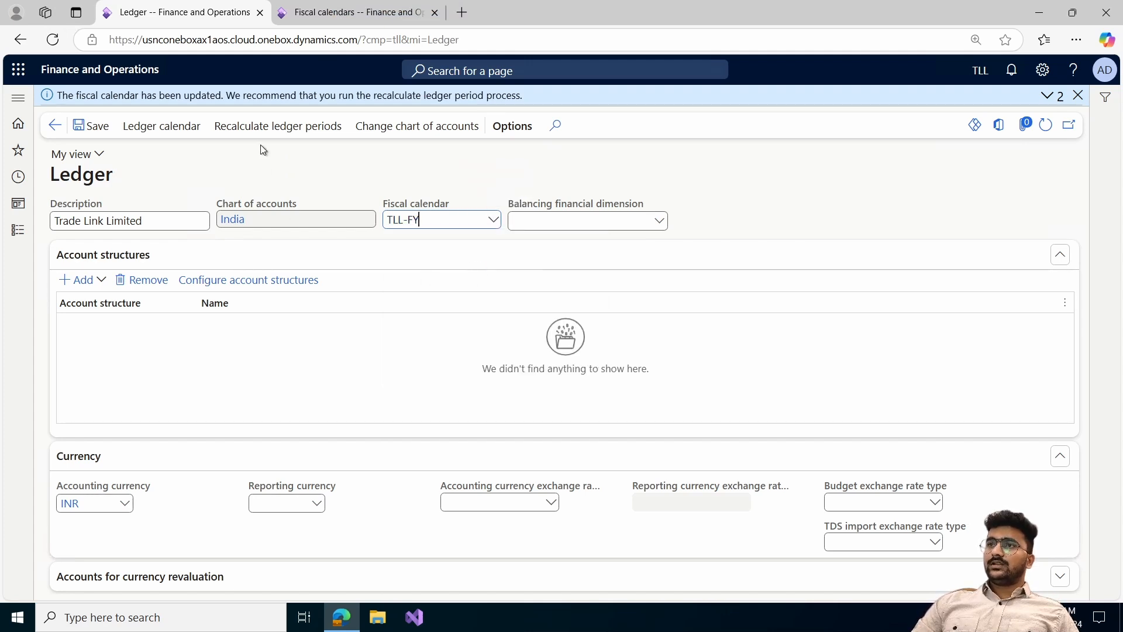
Open the Ledger calendars page from the ledger setup in the second browser tab.
{"action": "mouse_move", "coordinate": [334, 7]}
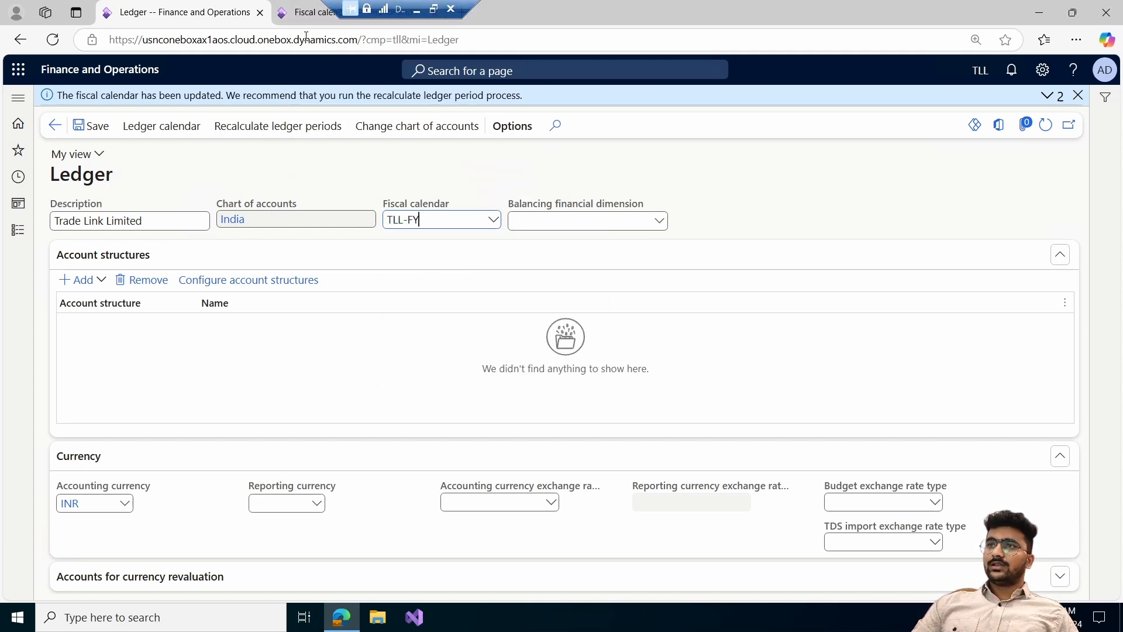
{"action": "key", "text": "ctrl+Tab"}
{"action": "left_click", "coordinate": [18, 229]}
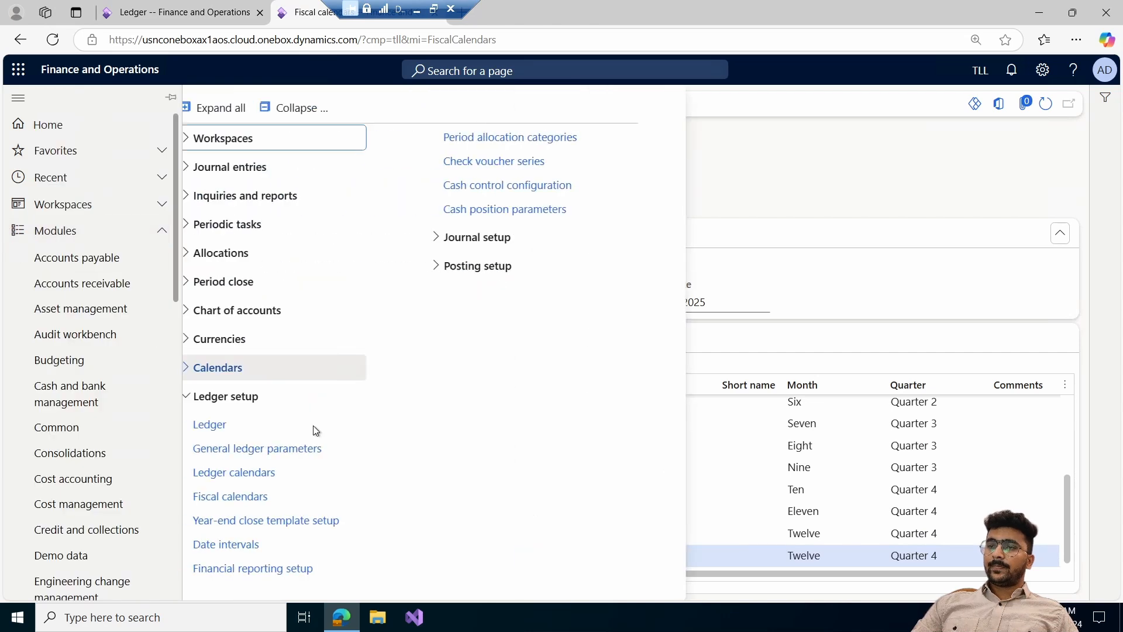
{"action": "left_click", "coordinate": [254, 421]}
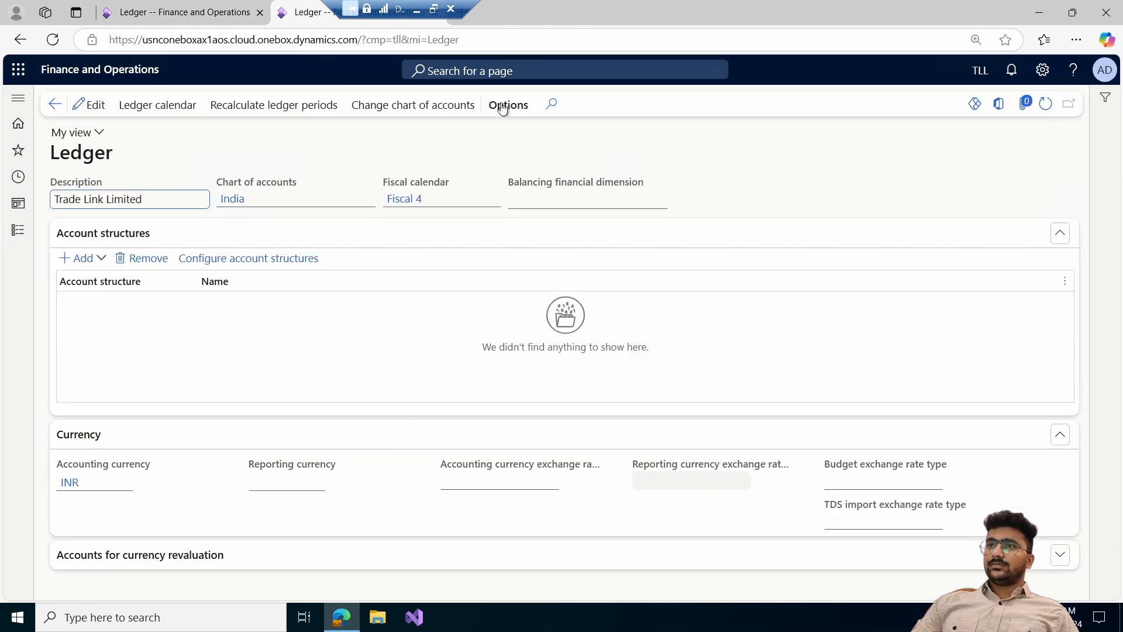
{"action": "left_click", "coordinate": [18, 230]}
{"action": "left_click", "coordinate": [240, 471]}
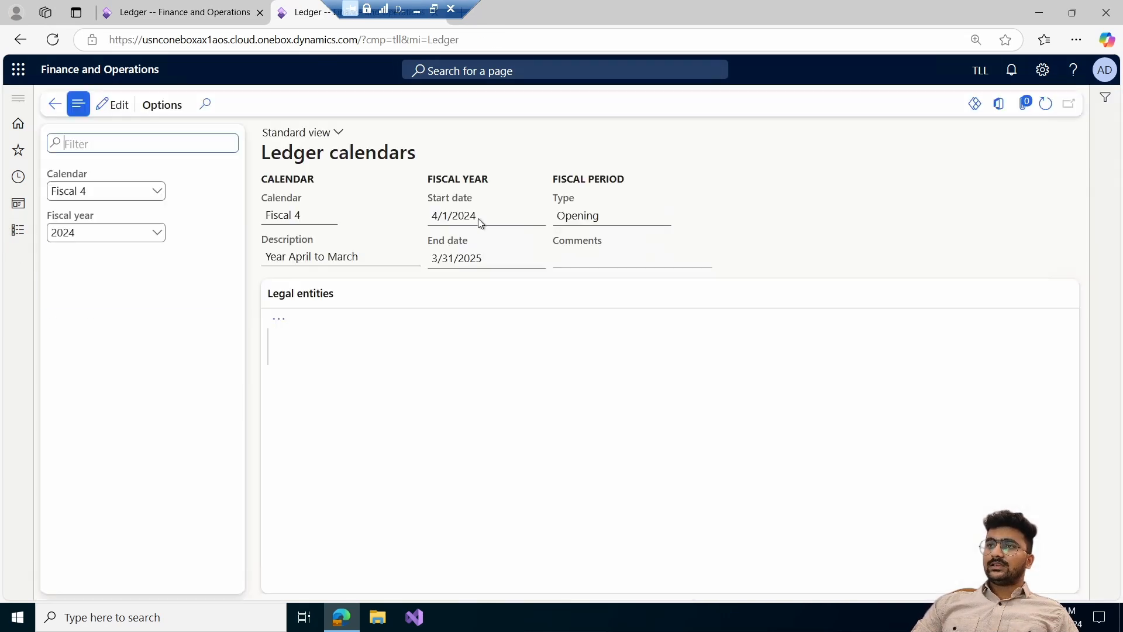
Enter TLL-FY again as the ledger's fiscal calendar in the first browser tab and save the ledger.
{"action": "left_click", "coordinate": [153, 11]}
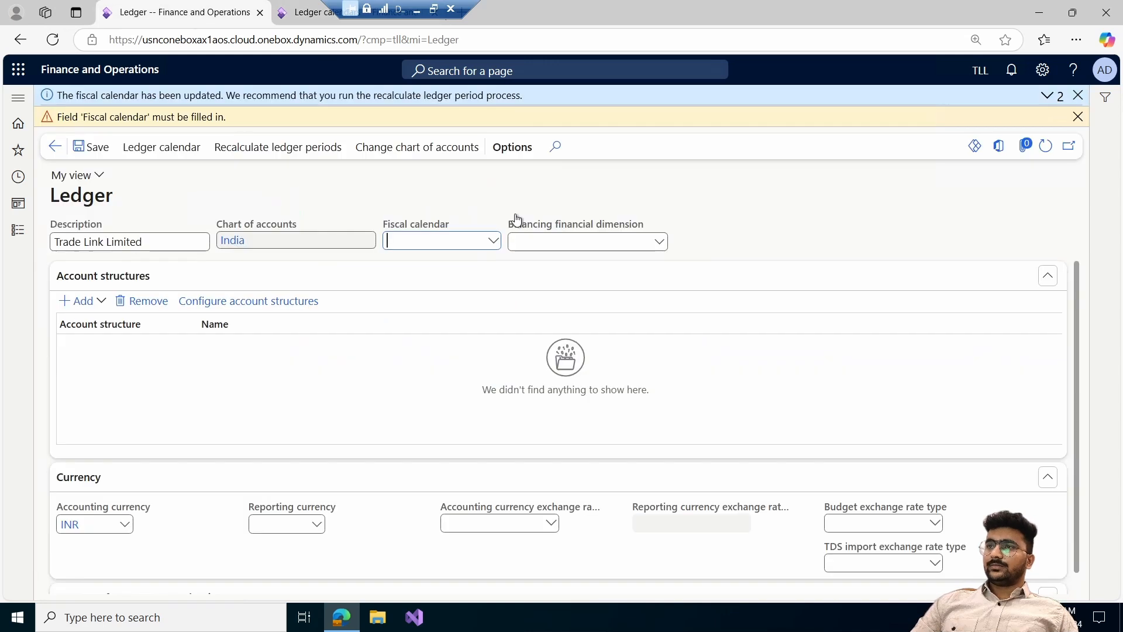
{"action": "type", "text": "TLL-FY"}
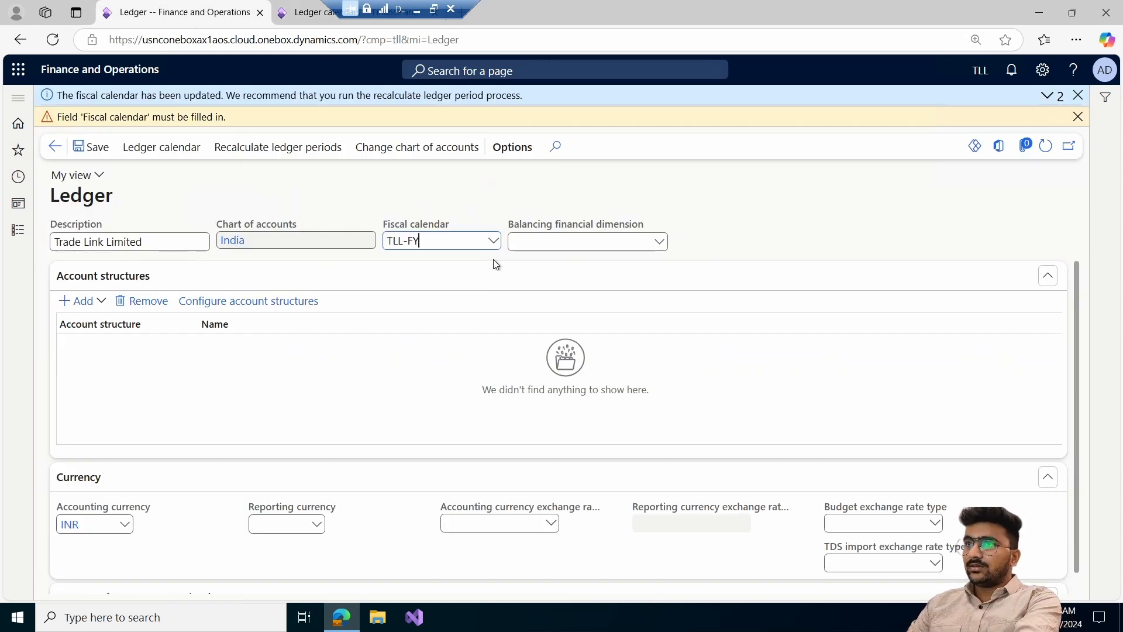
{"action": "left_click", "coordinate": [89, 147]}
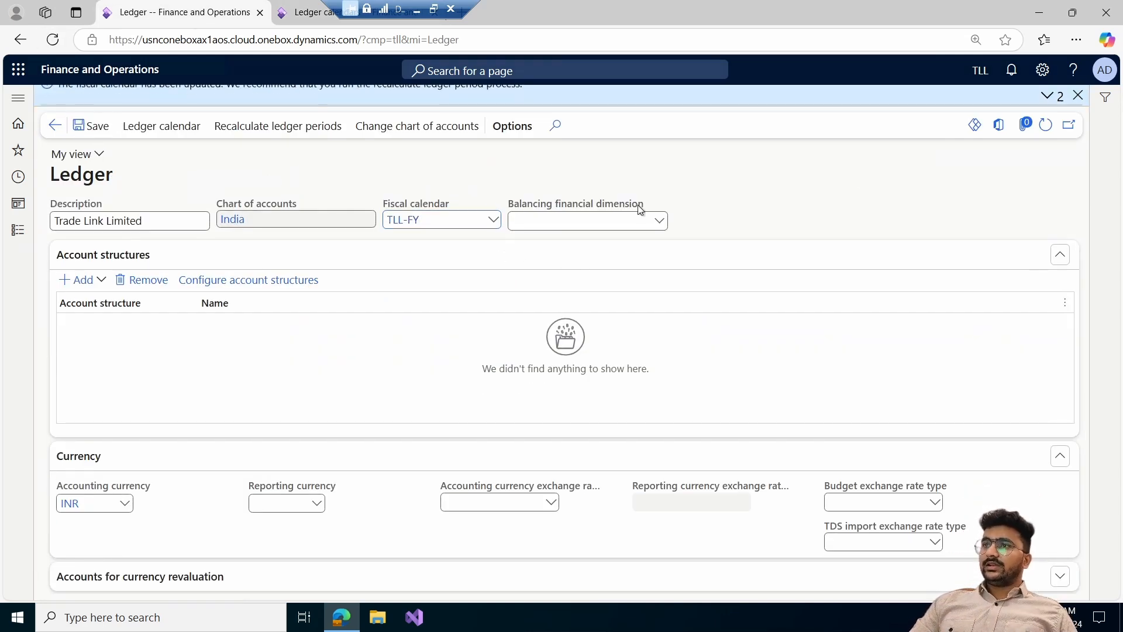
Refresh the second browser tab and reopen the Ledger calendars page from the ledger setup.
{"action": "left_click", "coordinate": [299, 11]}
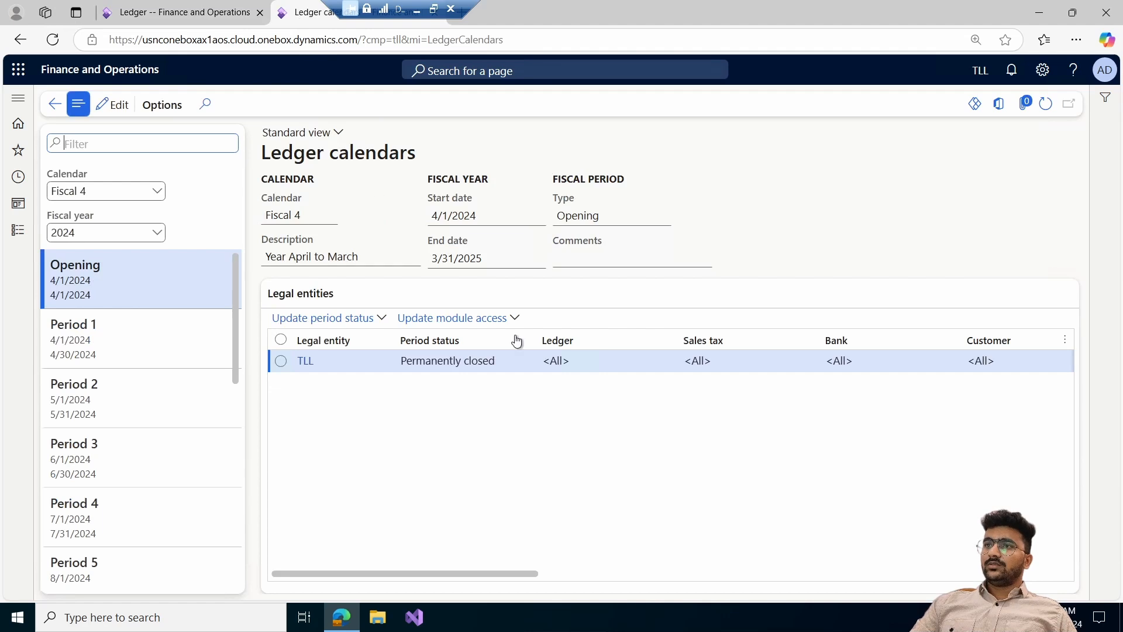
{"action": "left_click", "coordinate": [1045, 103]}
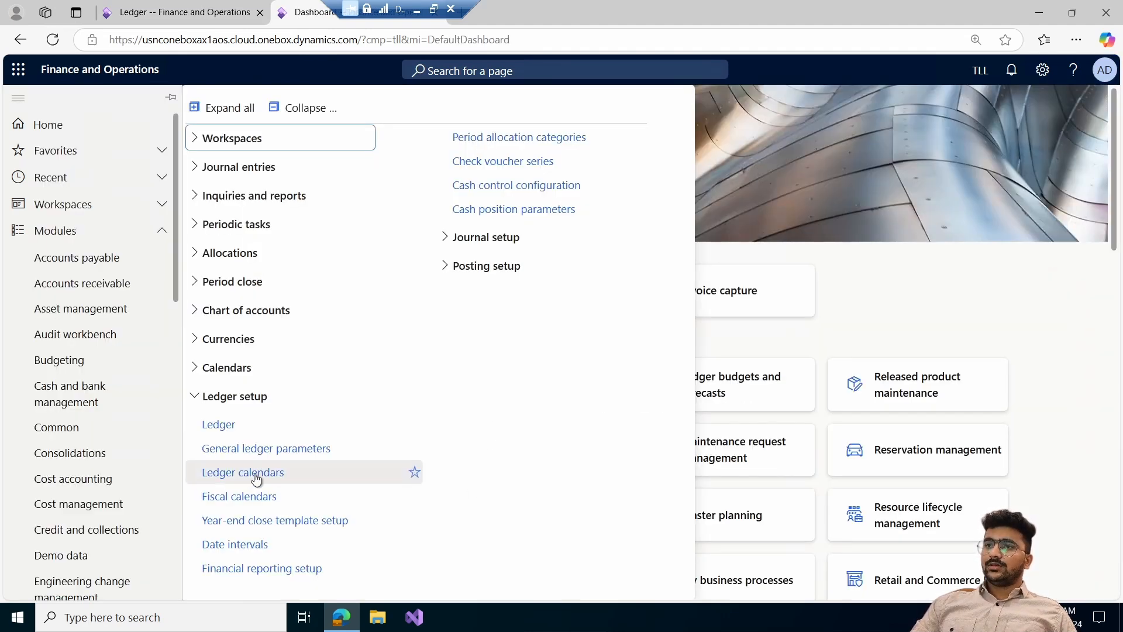
{"action": "left_click", "coordinate": [285, 471]}
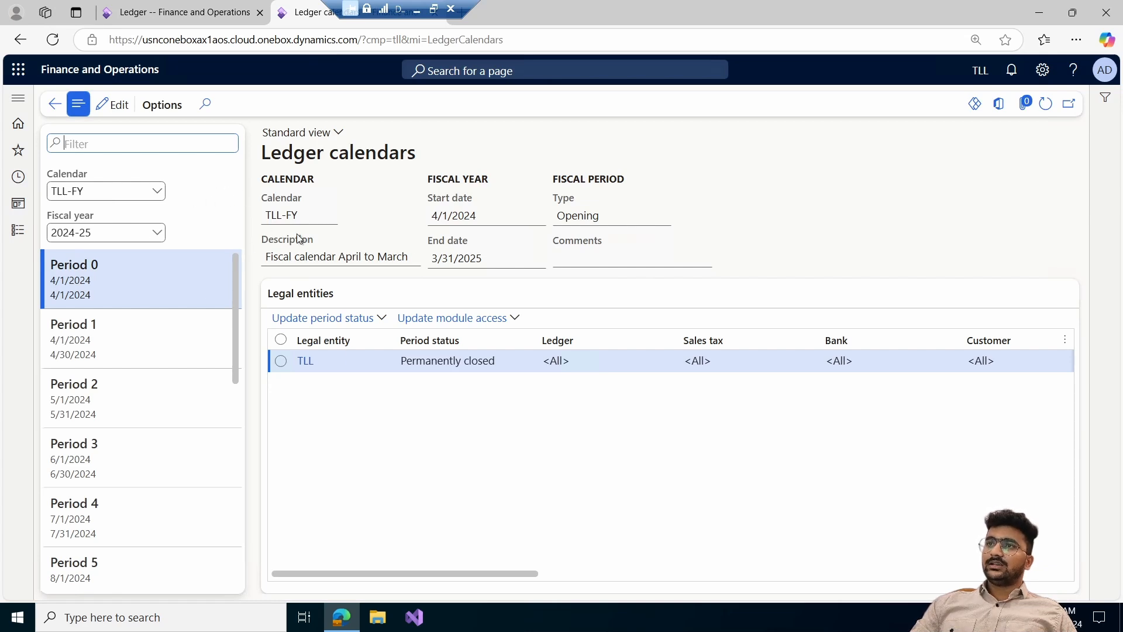
Check the ledger's fiscal calendar, and examine the 2024-25 ledger calendar periods, comparing the status of Period 1 and Period 0.
{"action": "left_click", "coordinate": [195, 21]}
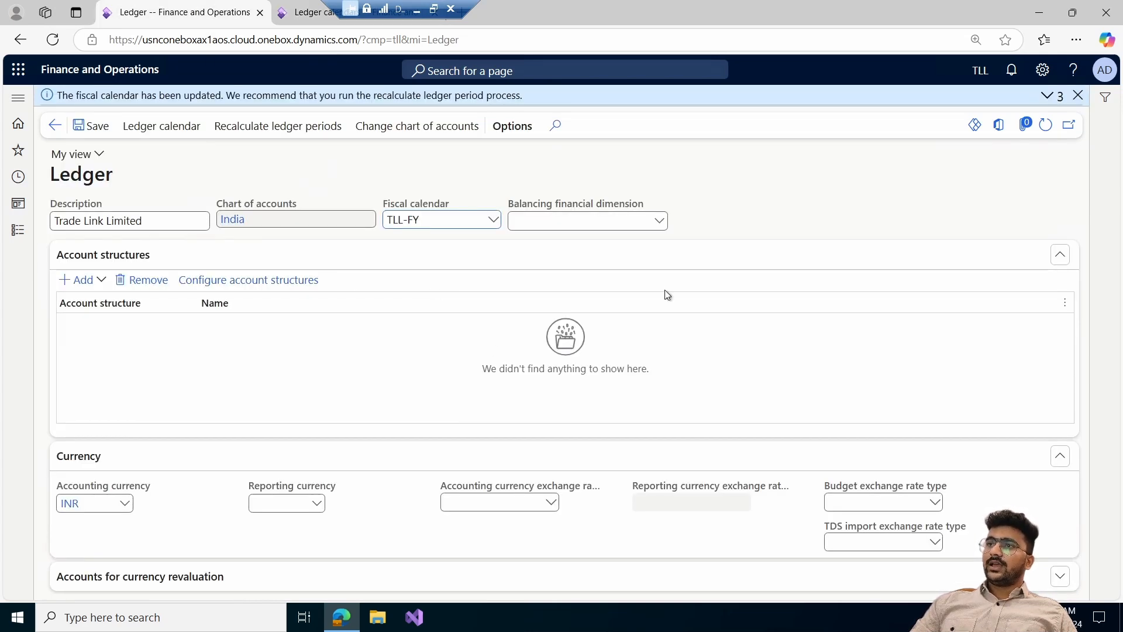
{"action": "left_click", "coordinate": [315, 13]}
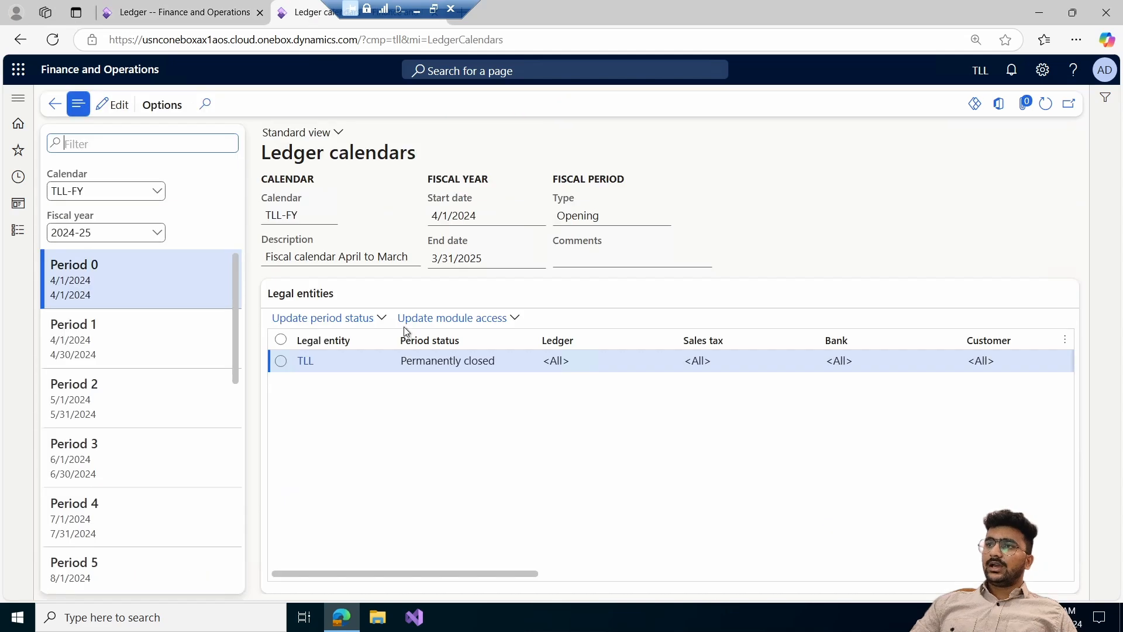
{"action": "scroll", "coordinate": [172, 362], "scroll_direction": "down", "scroll_amount": 8}
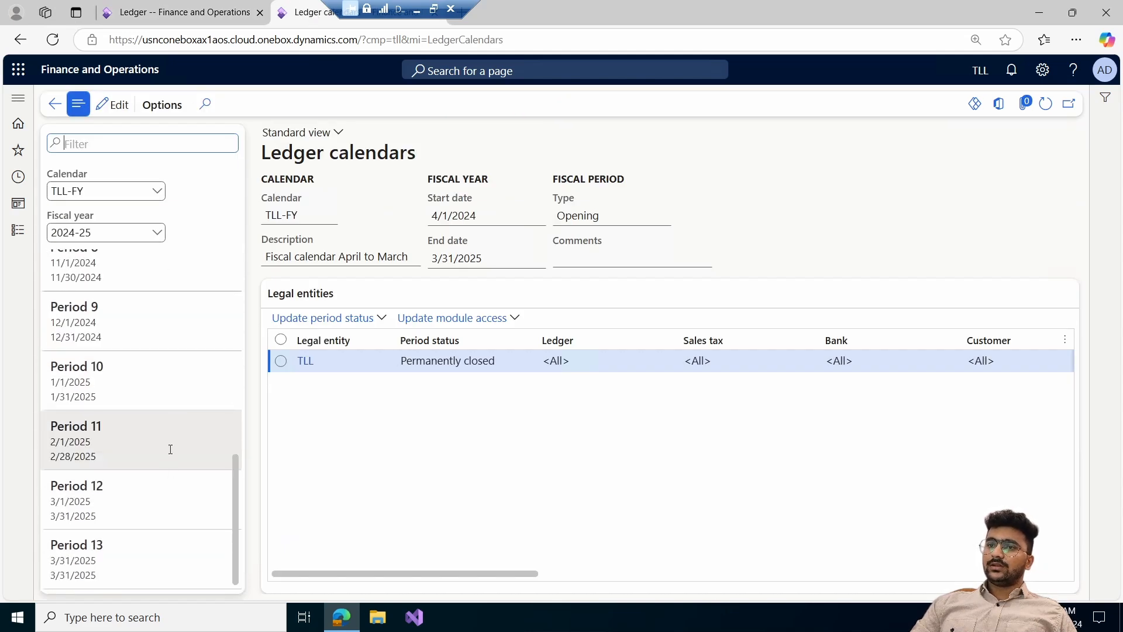
{"action": "scroll", "coordinate": [165, 471], "scroll_direction": "up", "scroll_amount": 5}
{"action": "scroll", "coordinate": [164, 468], "scroll_direction": "up", "scroll_amount": 4}
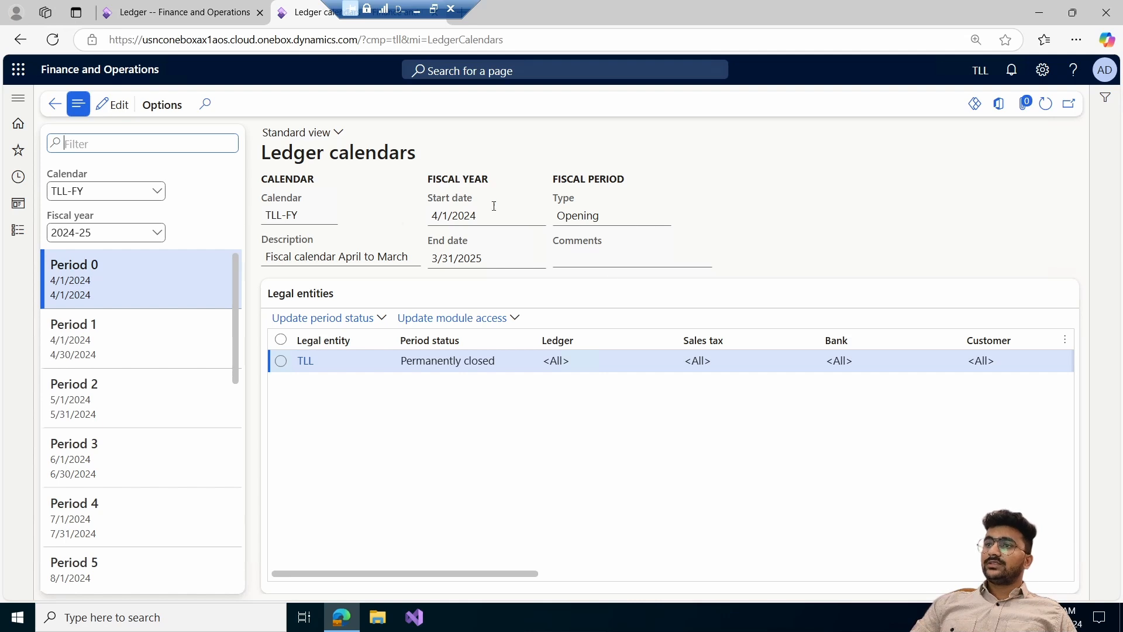
{"action": "left_click", "coordinate": [143, 349]}
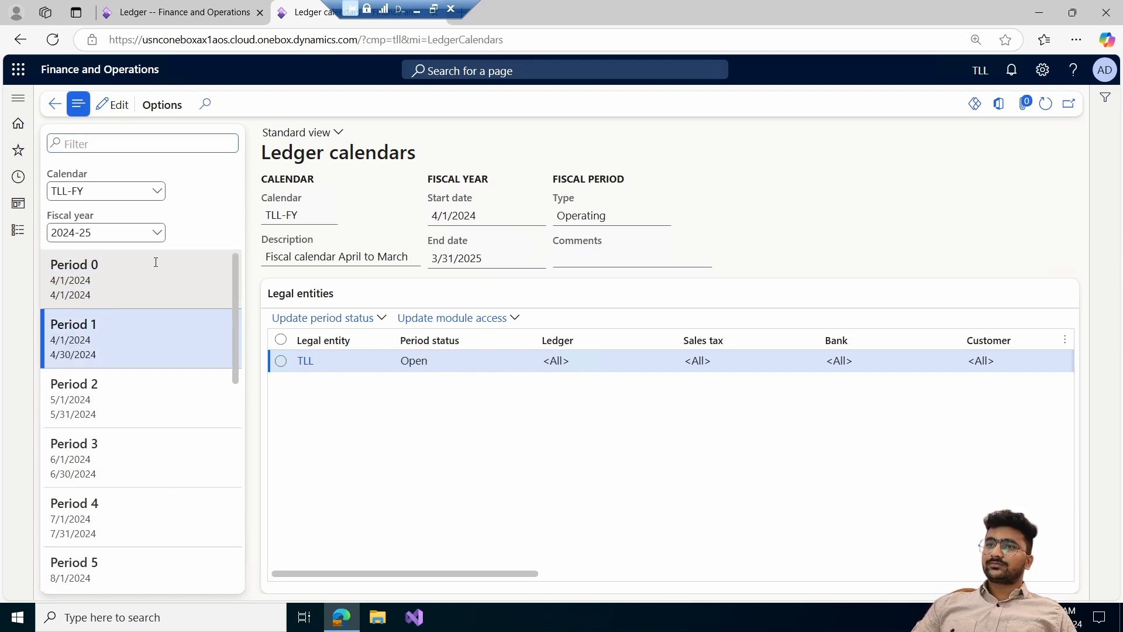
{"action": "left_click", "coordinate": [94, 304]}
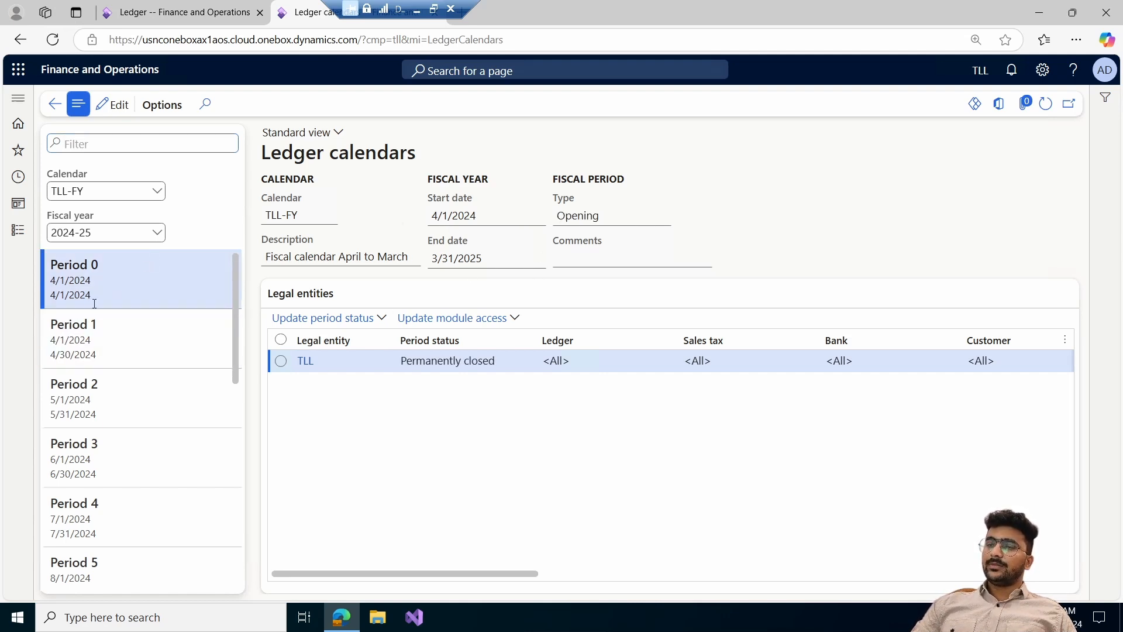
Select Period 1 of fiscal year 2024-25 and check its end date and TLL's period status.
{"action": "left_click", "coordinate": [154, 354]}
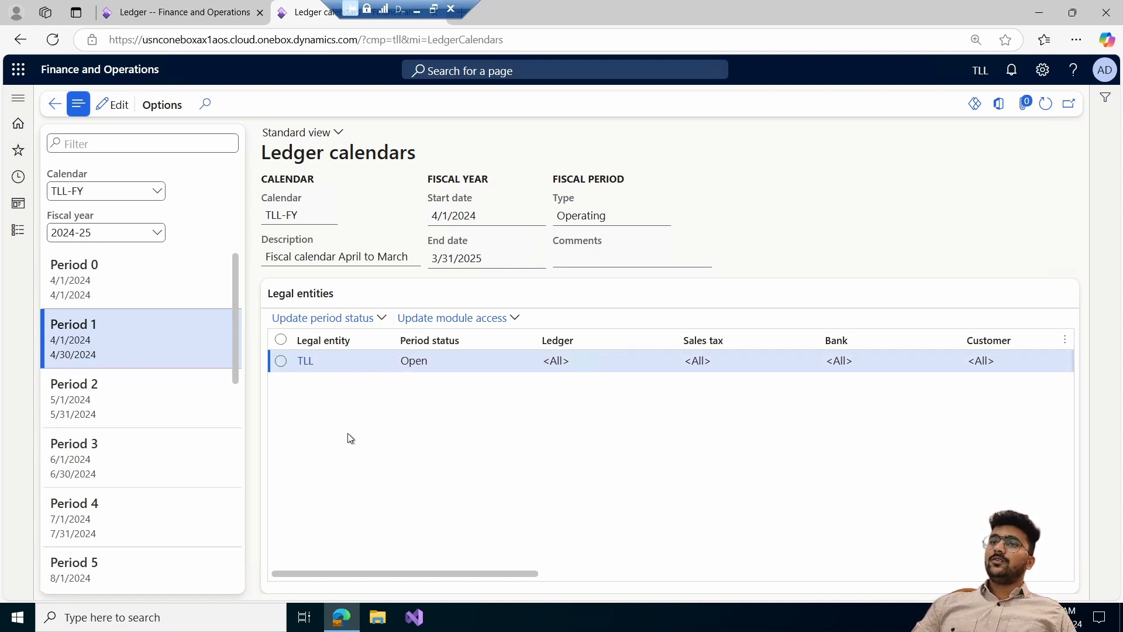
{"action": "triple_click", "coordinate": [98, 357]}
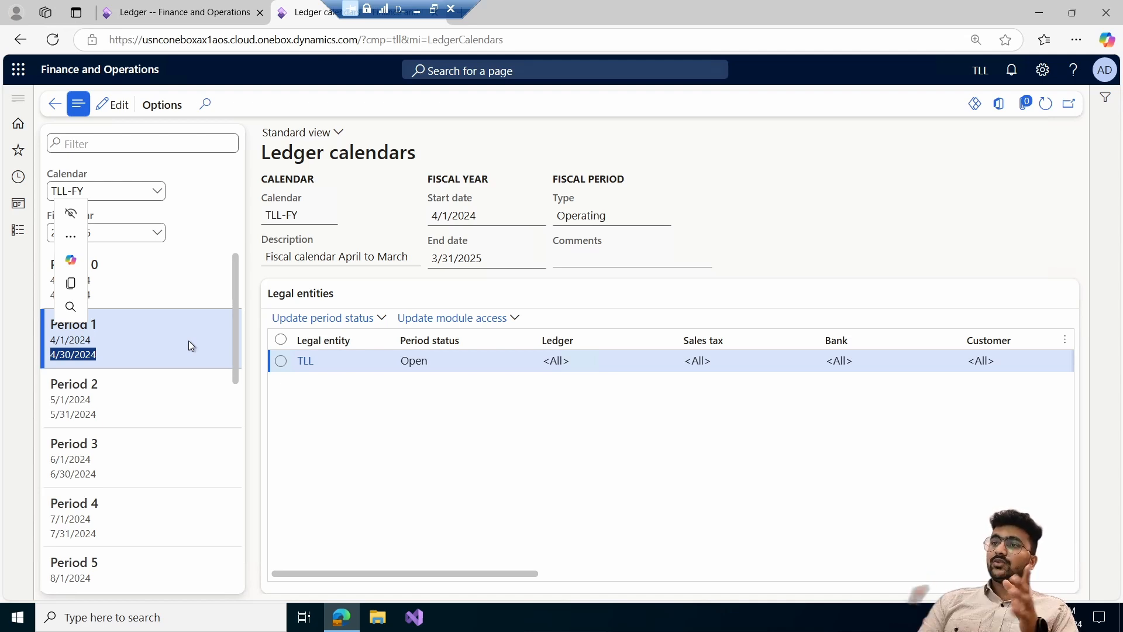
{"action": "left_click", "coordinate": [562, 417]}
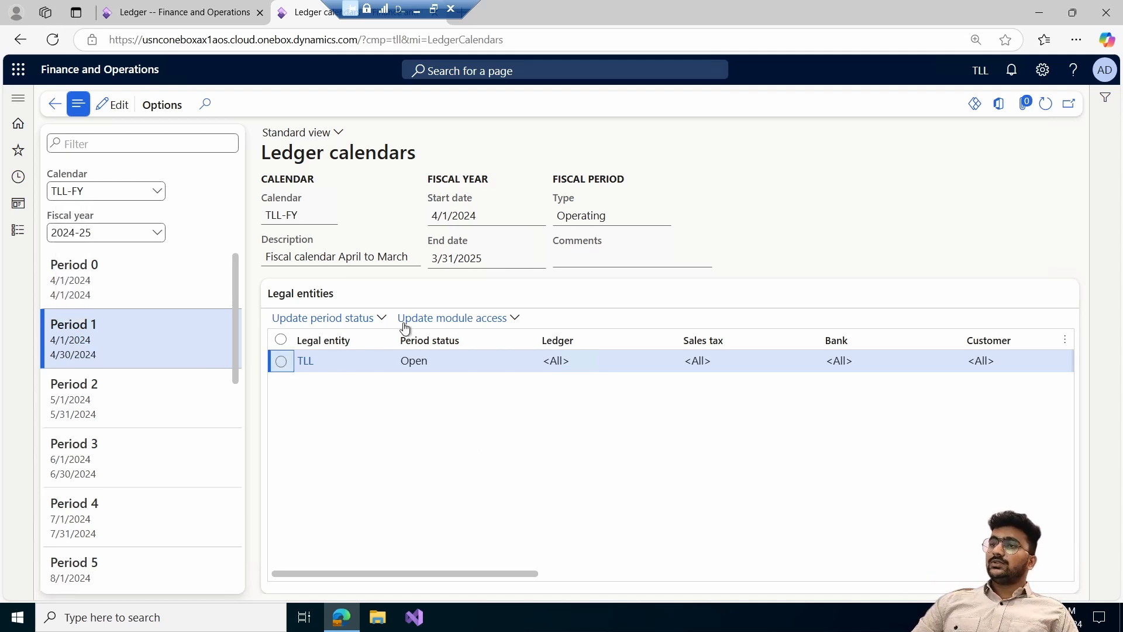
Select the TLL legal entity for Period 1 and update its period status to On hold.
{"action": "left_click", "coordinate": [369, 319]}
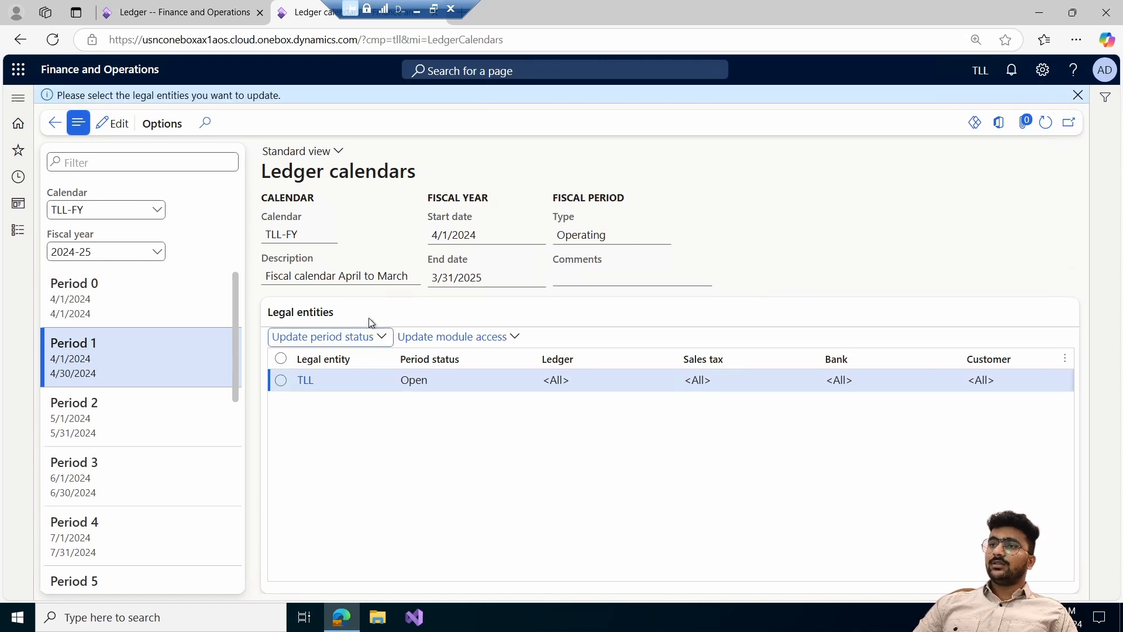
{"action": "left_click", "coordinate": [529, 384]}
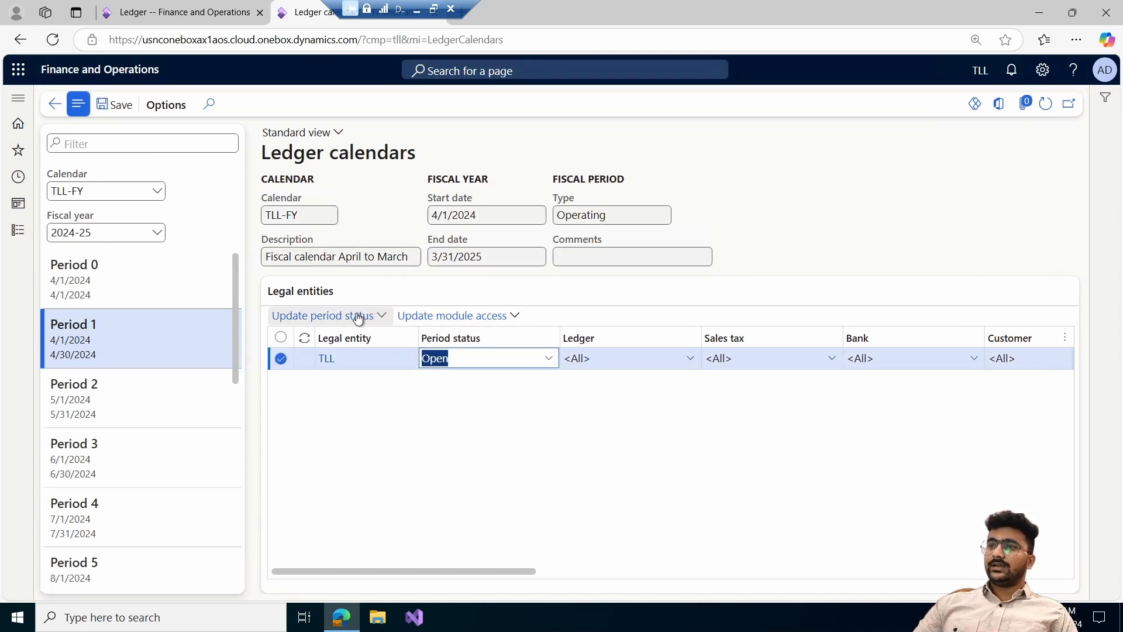
{"action": "left_click", "coordinate": [374, 319]}
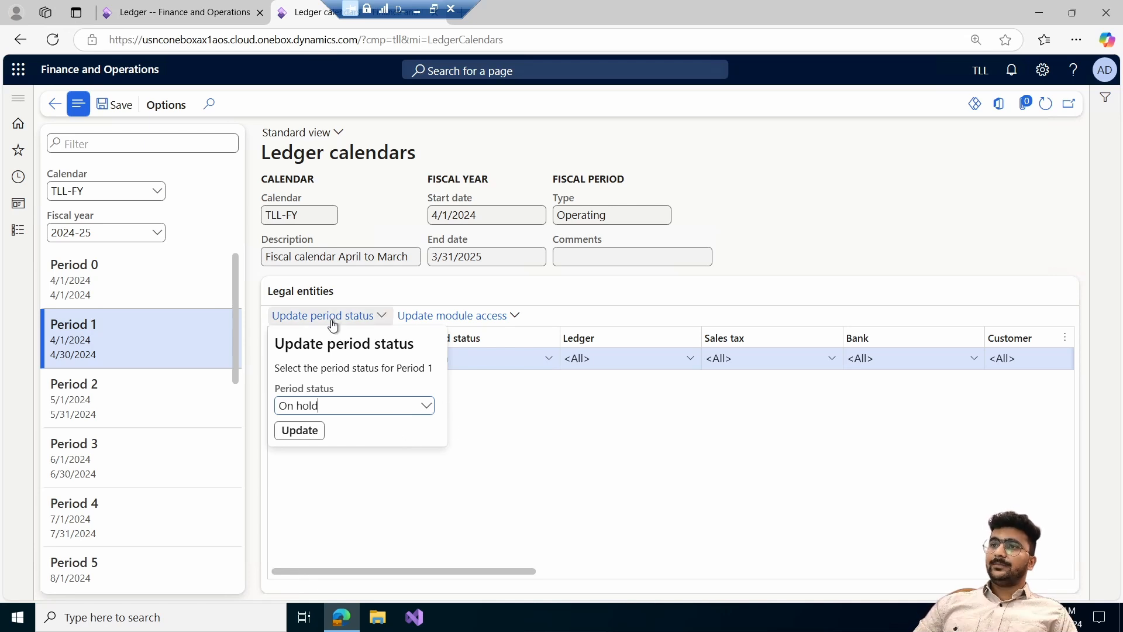
{"action": "left_click", "coordinate": [426, 408]}
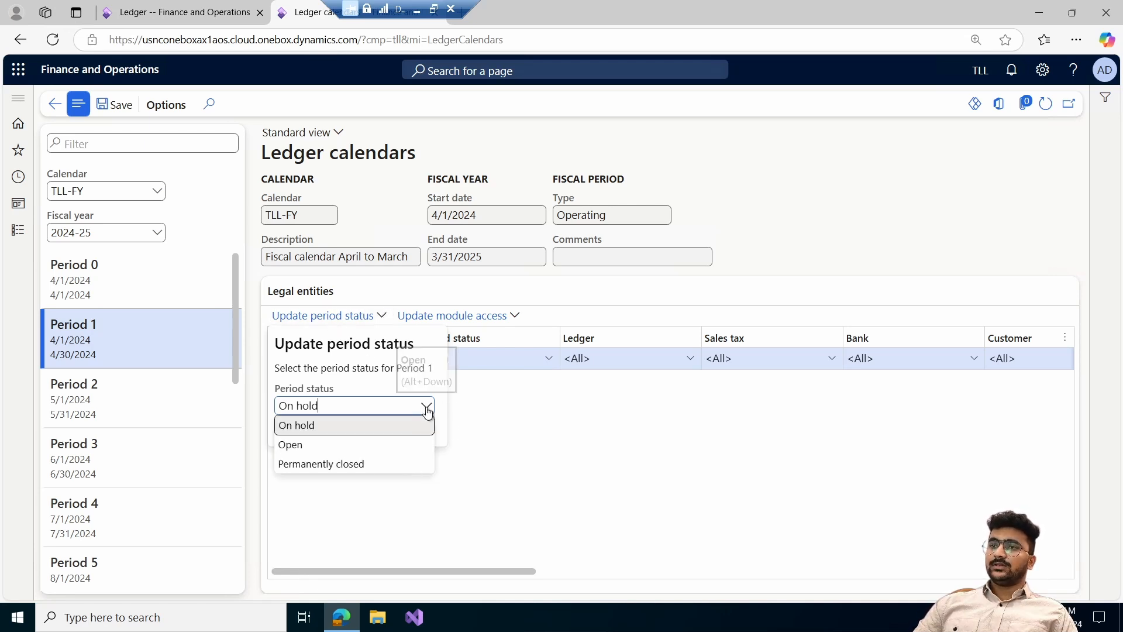
{"action": "left_click", "coordinate": [363, 431]}
{"action": "left_click", "coordinate": [295, 429]}
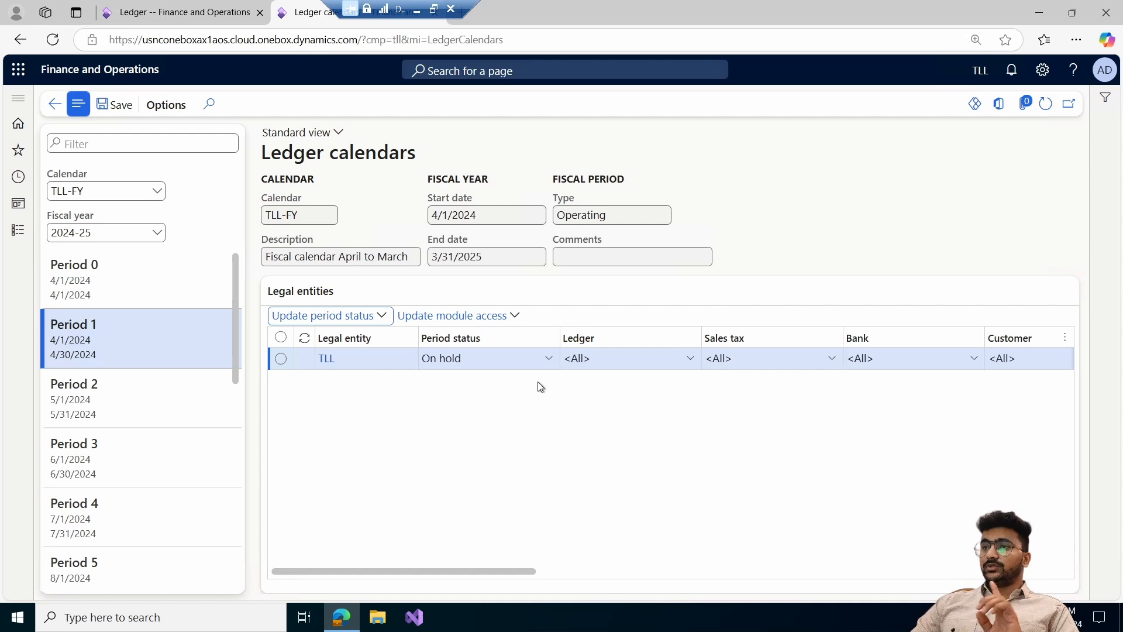
Change TLL's period status for Period 1 to Open directly in the legal entities grid.
{"action": "left_click", "coordinate": [549, 364]}
{"action": "left_click", "coordinate": [549, 359]}
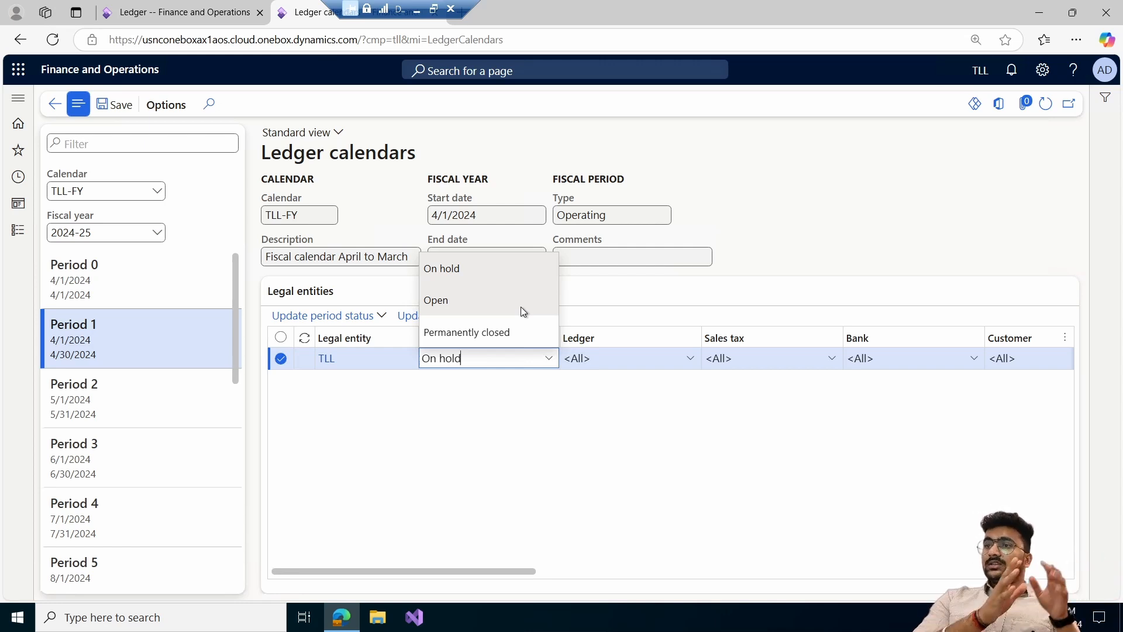
{"action": "left_click", "coordinate": [473, 306]}
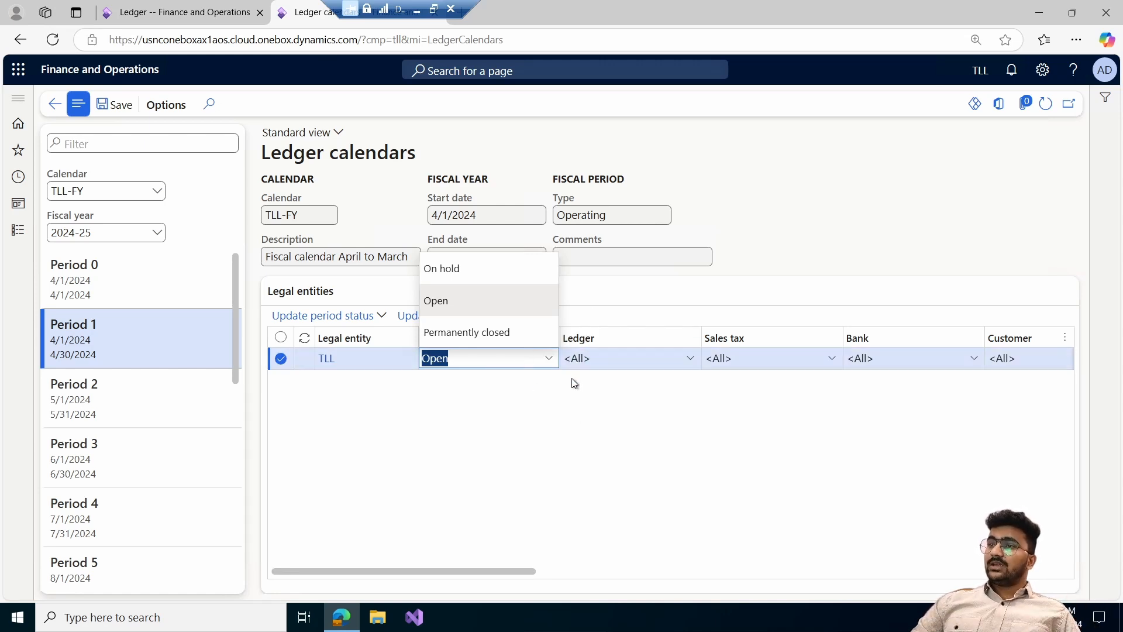
Try the Permanently closed status on Period 1, decline the permanent closing, and set the period to On hold.
{"action": "left_click", "coordinate": [529, 335]}
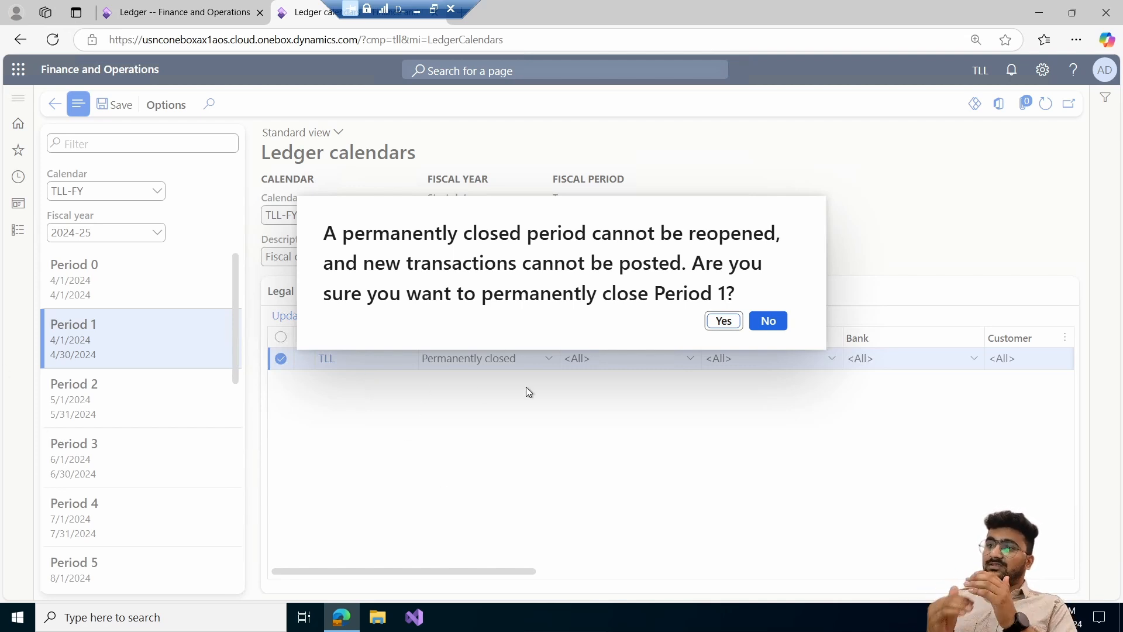
{"action": "left_click", "coordinate": [774, 322]}
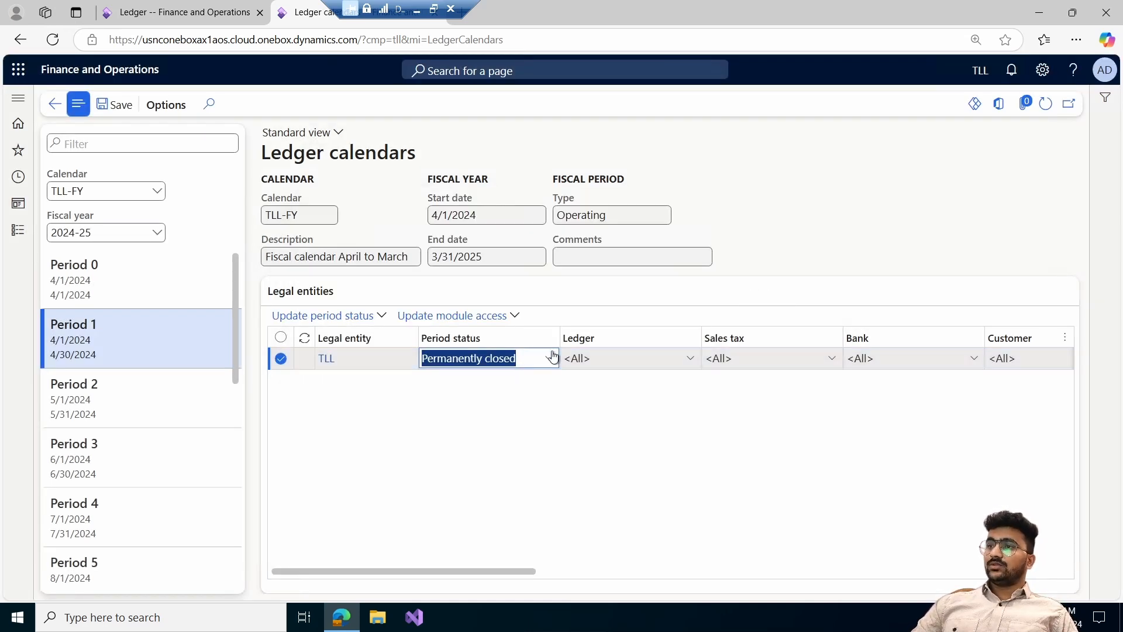
{"action": "left_click", "coordinate": [552, 357]}
{"action": "left_click", "coordinate": [500, 272]}
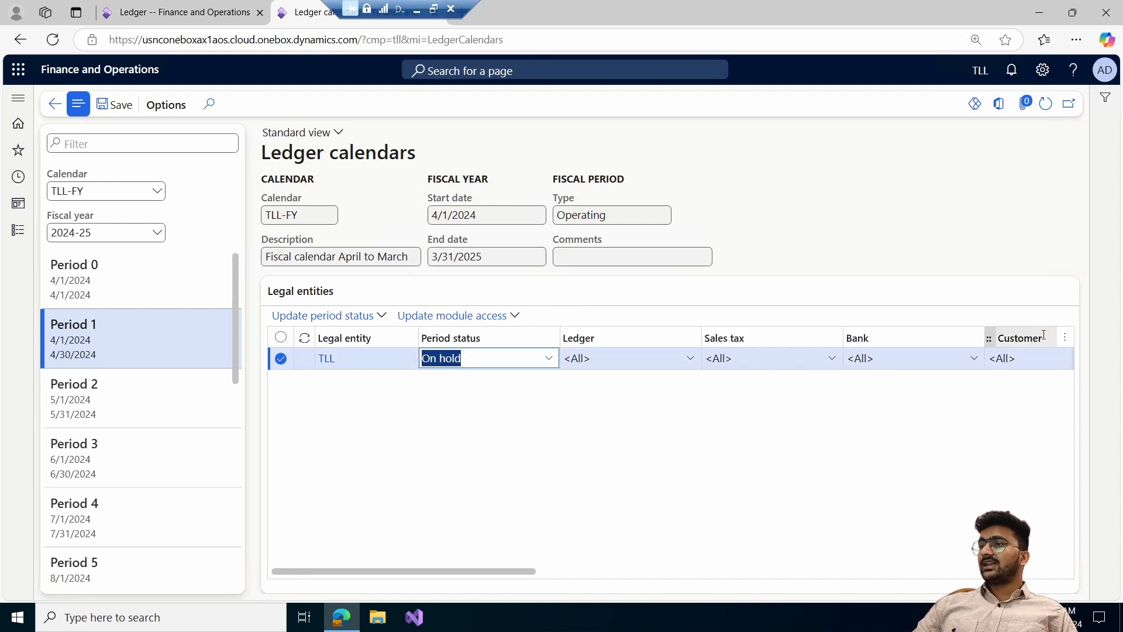
Set TLL's period status for Period 1 back to Open.
{"action": "left_click_drag", "start_coordinate": [395, 573], "coordinate": [339, 557]}
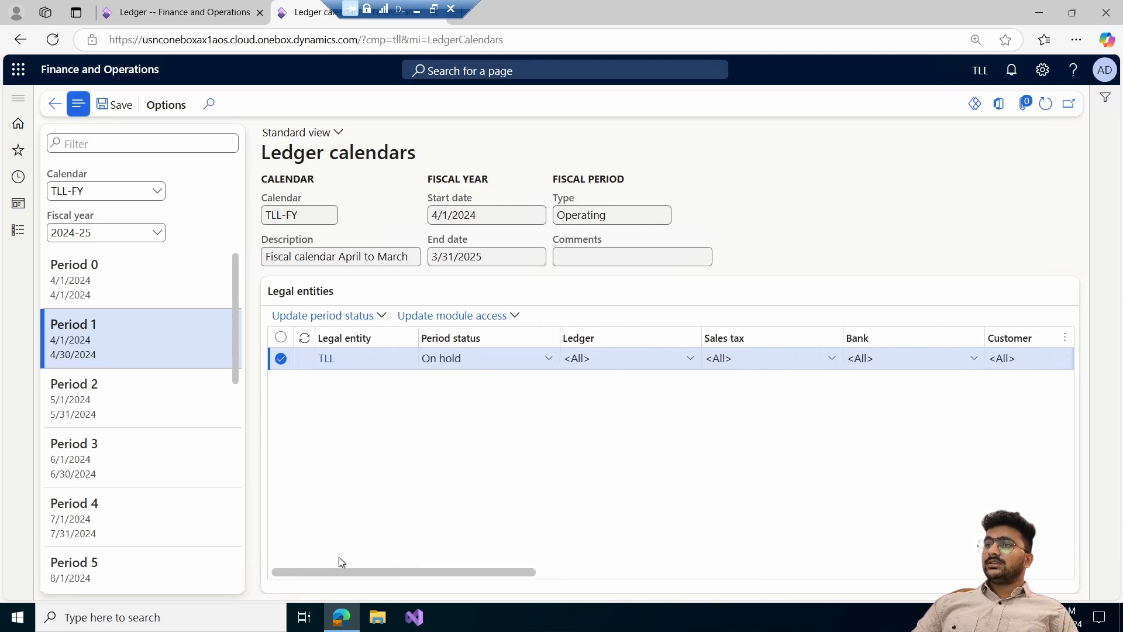
{"action": "left_click", "coordinate": [539, 363]}
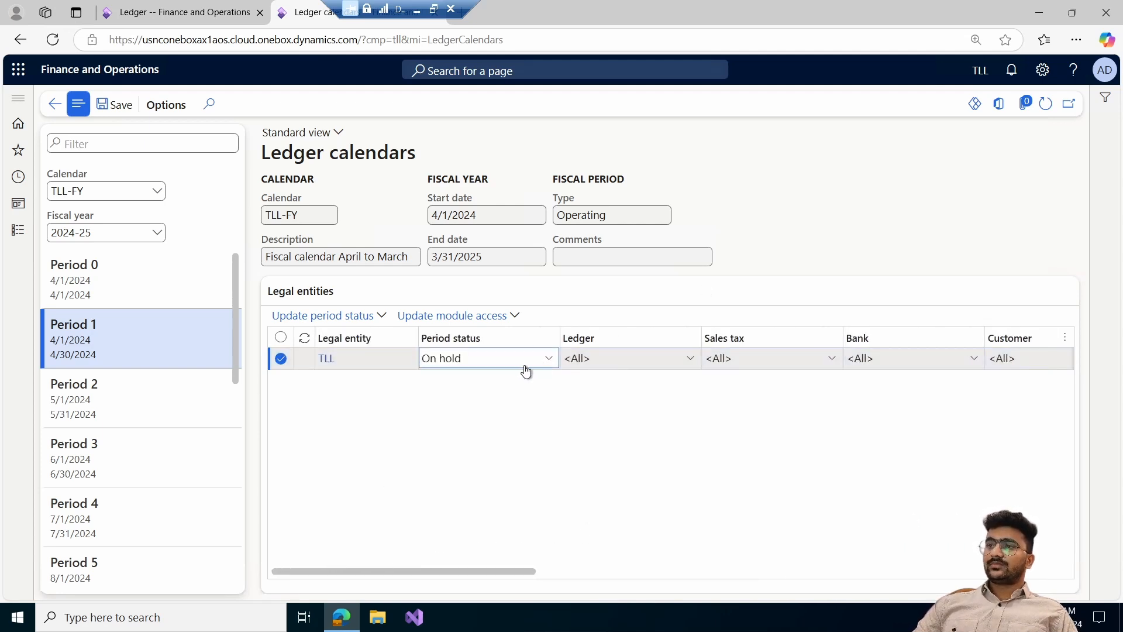
{"action": "left_click", "coordinate": [549, 358]}
{"action": "left_click", "coordinate": [493, 297]}
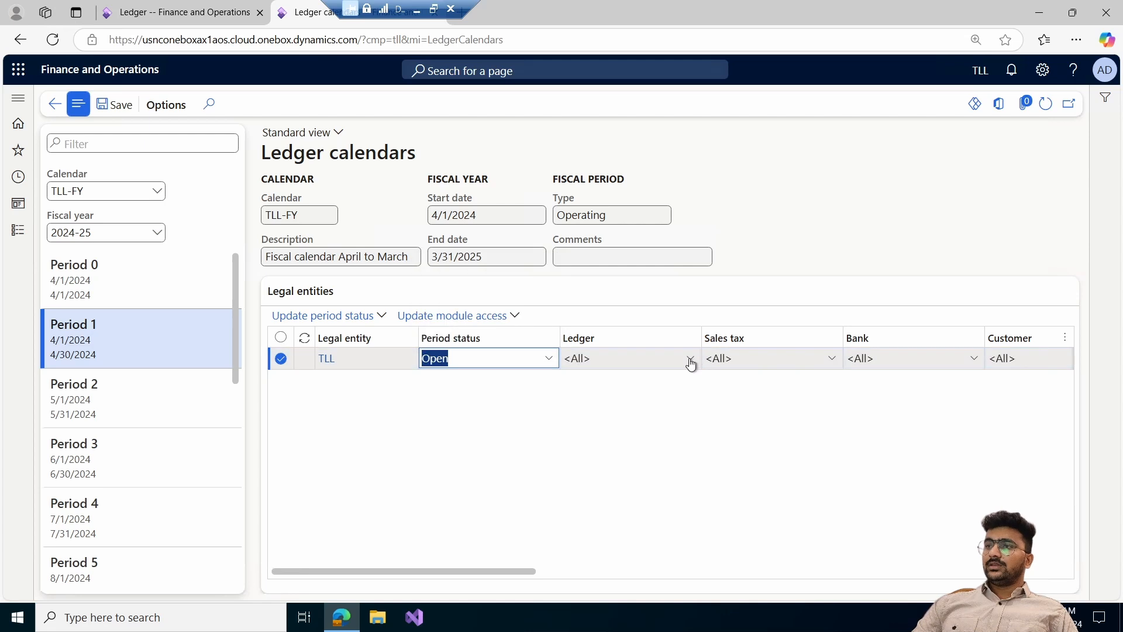
Restrict the Ledger module access for Period 1 to <None> and view the Sales tax access level options.
{"action": "left_click", "coordinate": [690, 360]}
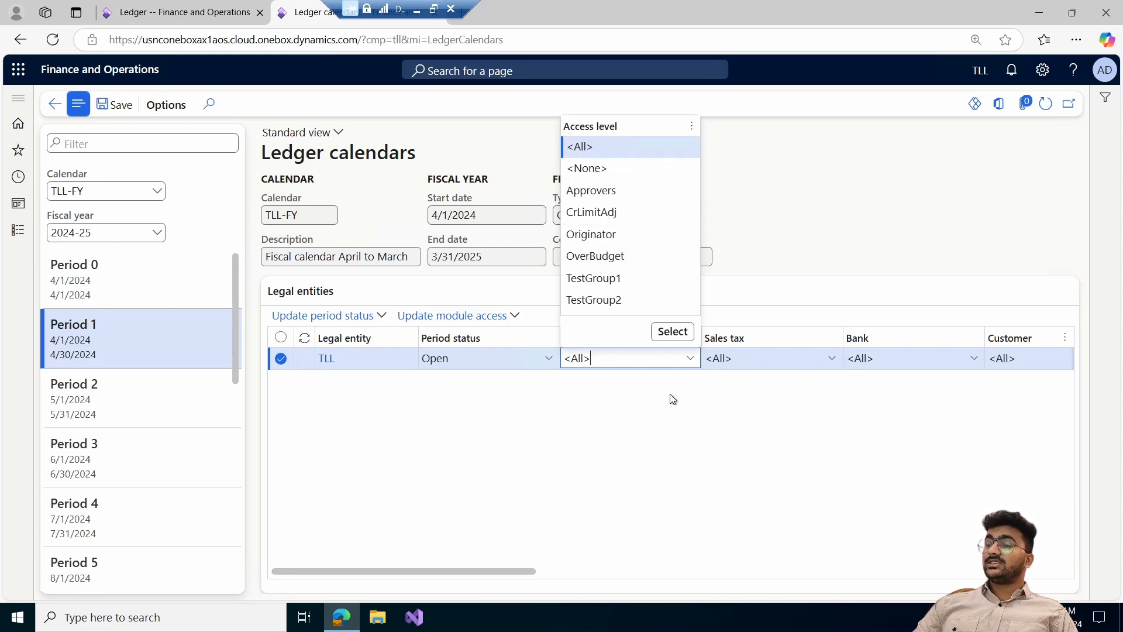
{"action": "left_click", "coordinate": [626, 168]}
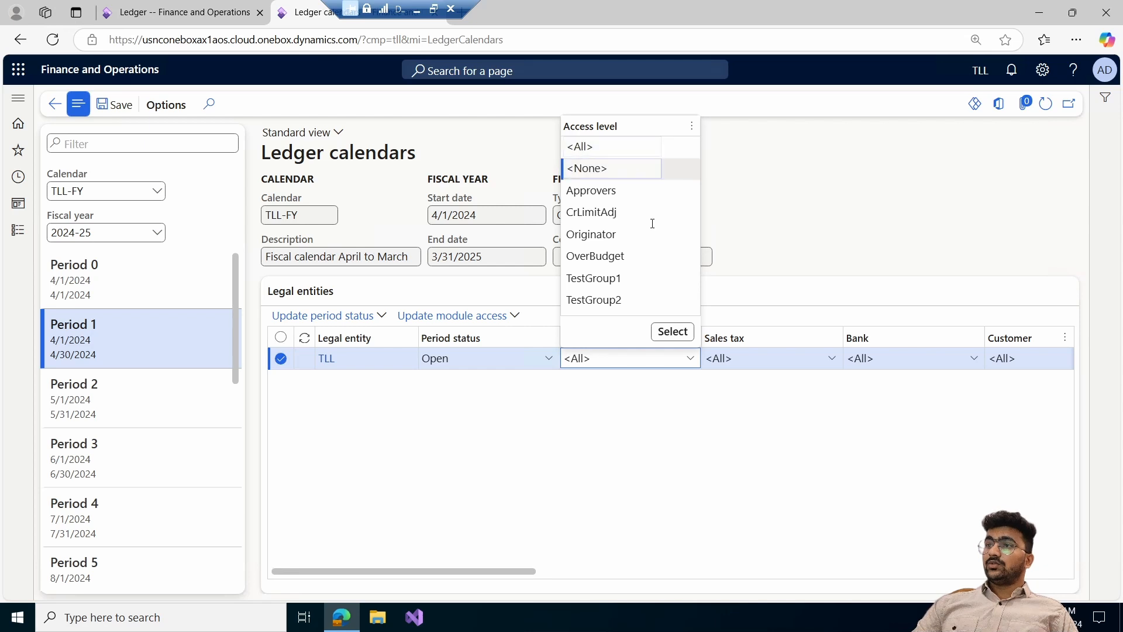
{"action": "left_click", "coordinate": [672, 332]}
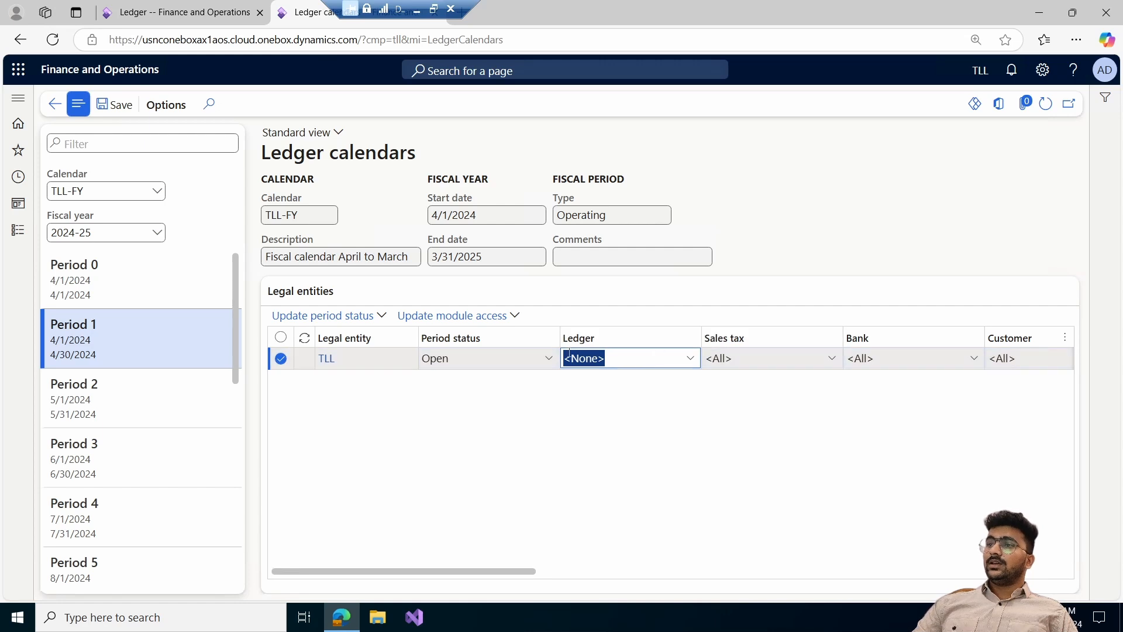
{"action": "left_click", "coordinate": [832, 358]}
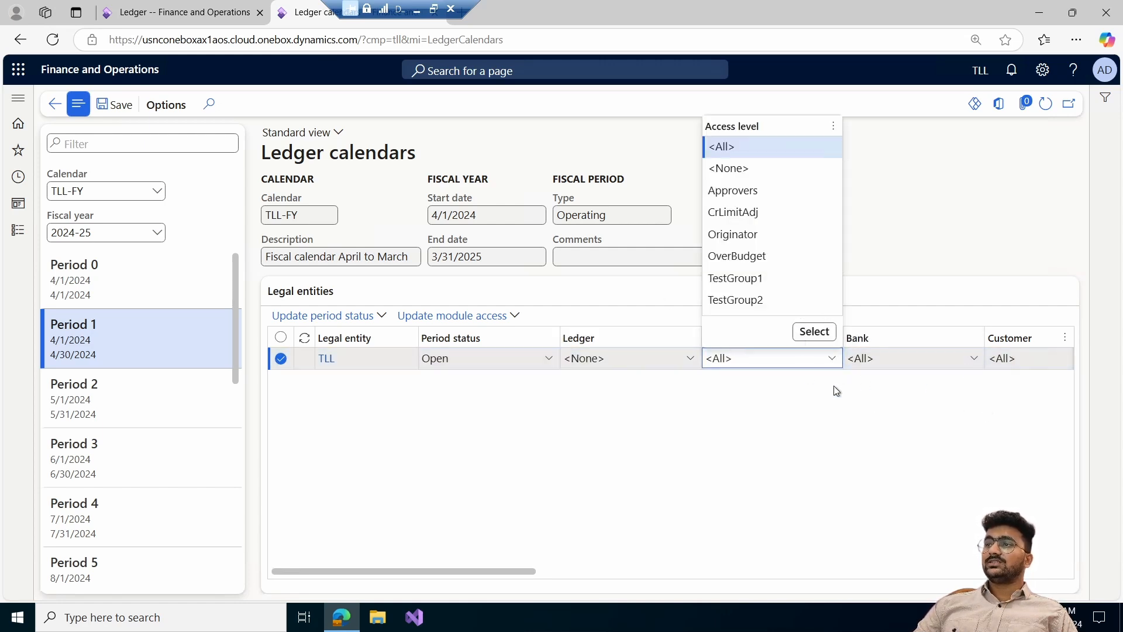
{"action": "left_click", "coordinate": [733, 400]}
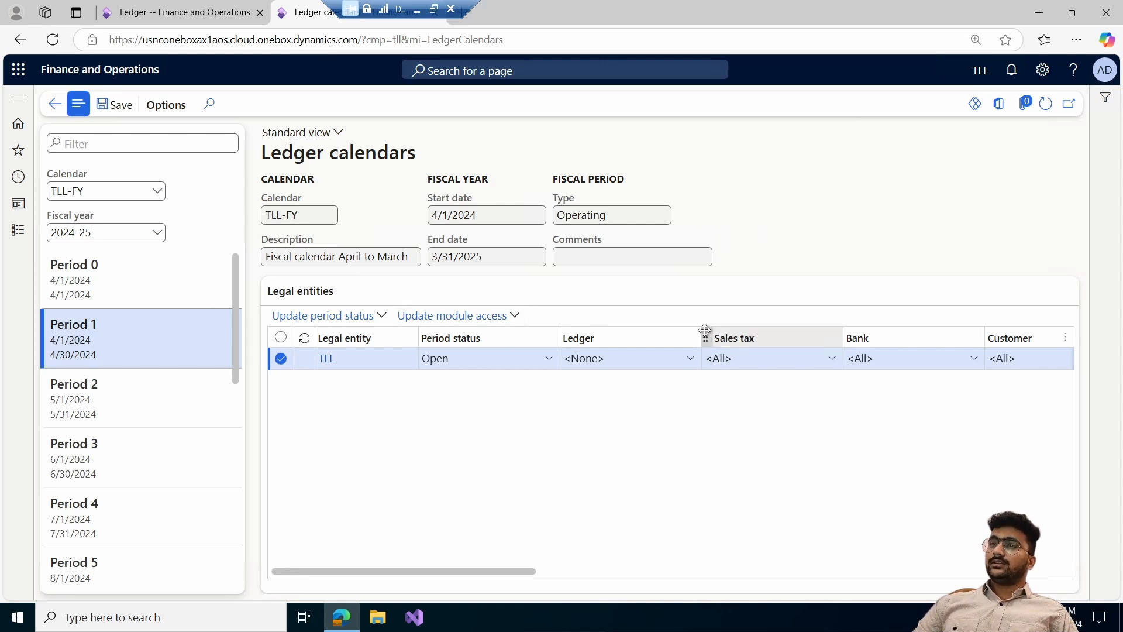
Return to the Ledger page in the first browser tab, set the reporting currency to USD and save the ledger.
{"action": "left_click", "coordinate": [186, 14]}
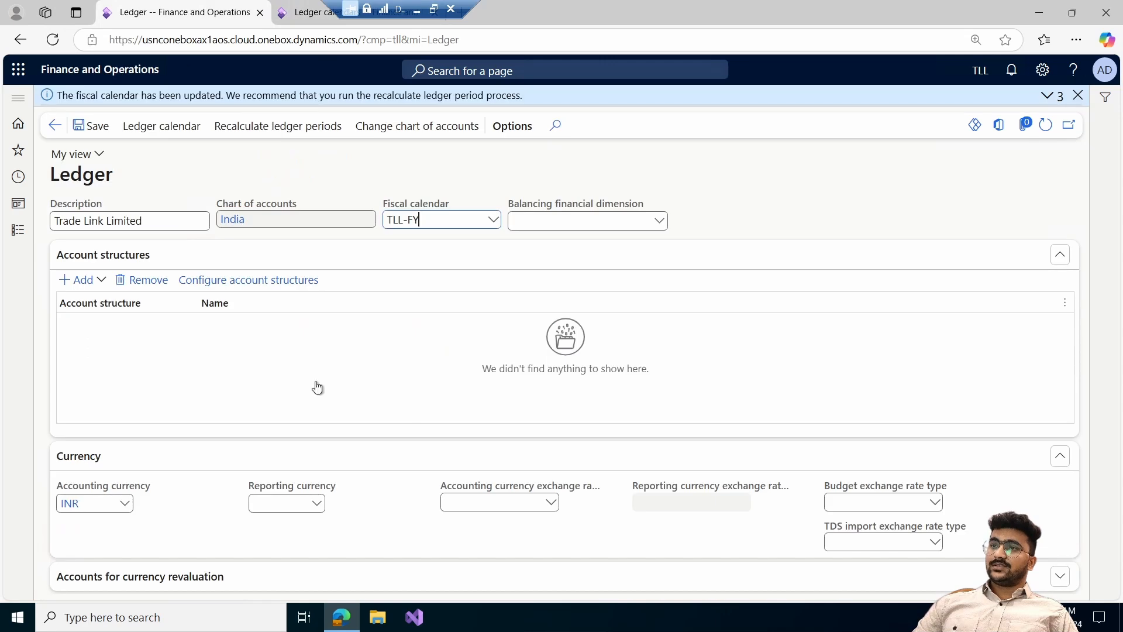
{"action": "left_click", "coordinate": [87, 125]}
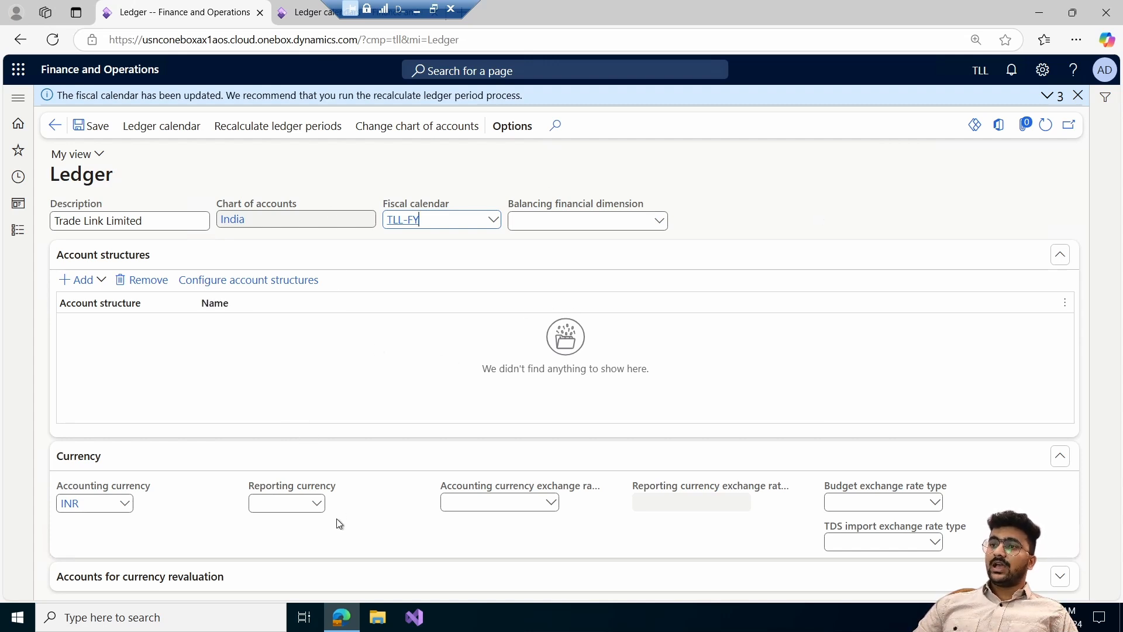
{"action": "left_click", "coordinate": [314, 507]}
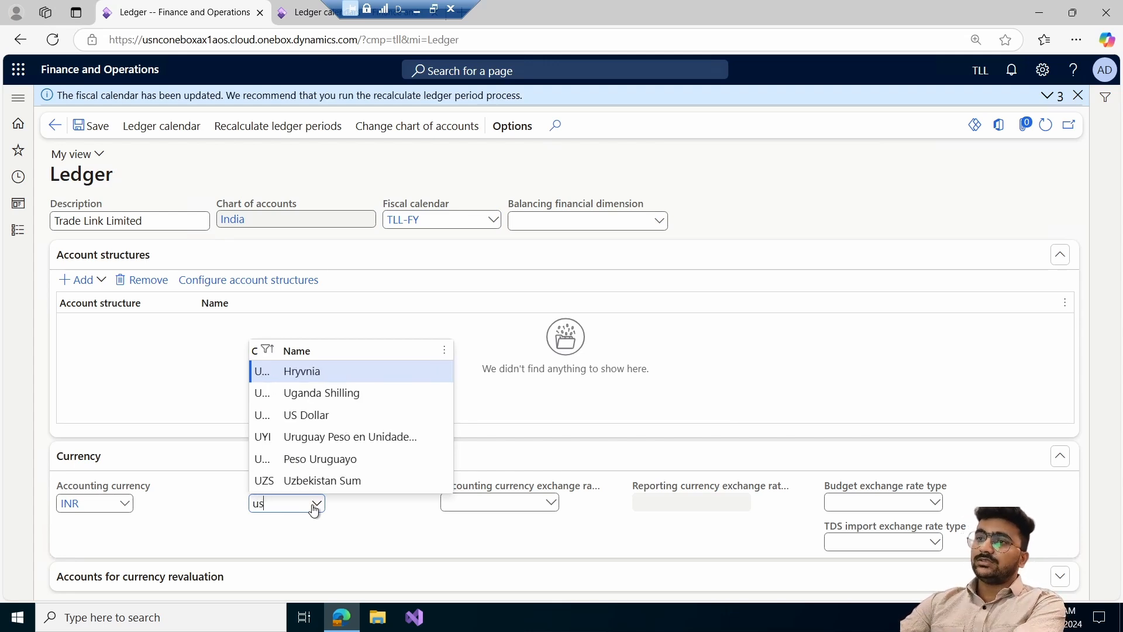
{"action": "left_click", "coordinate": [356, 371]}
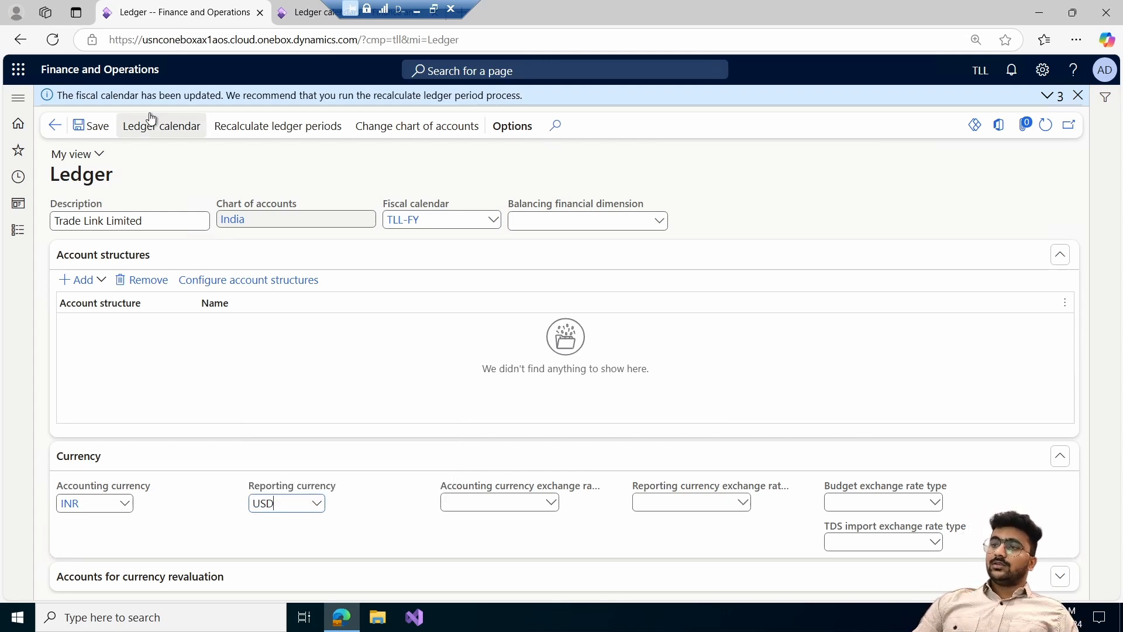
{"action": "left_click", "coordinate": [92, 125]}
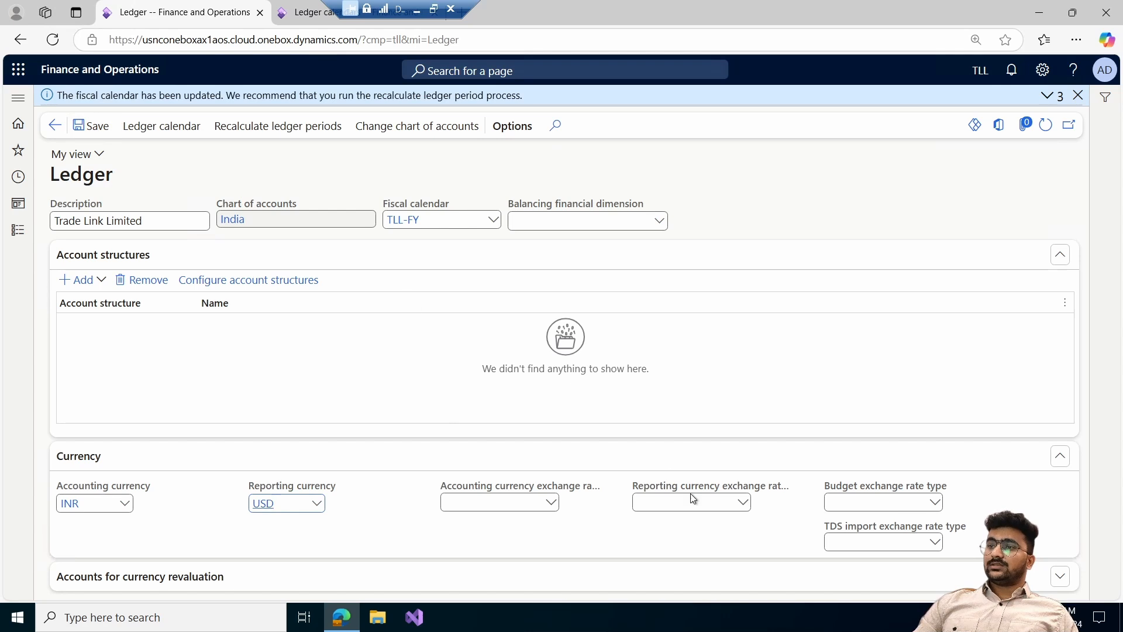
Set the accounting currency exchange rate type to Default and save the ledger.
{"action": "left_click", "coordinate": [555, 509]}
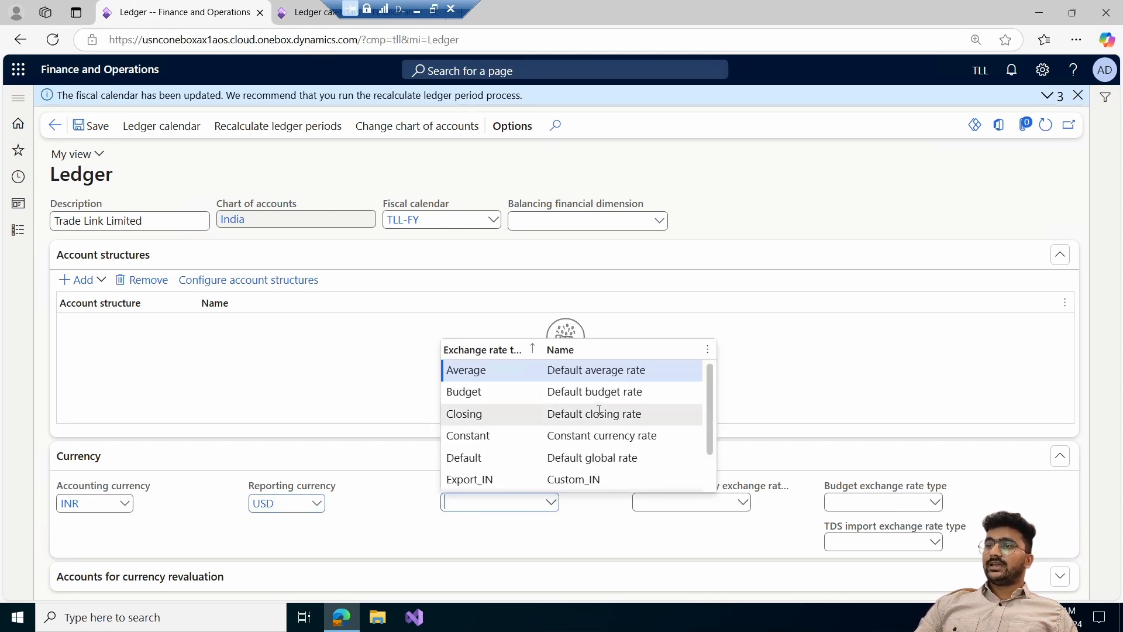
{"action": "left_click", "coordinate": [544, 463]}
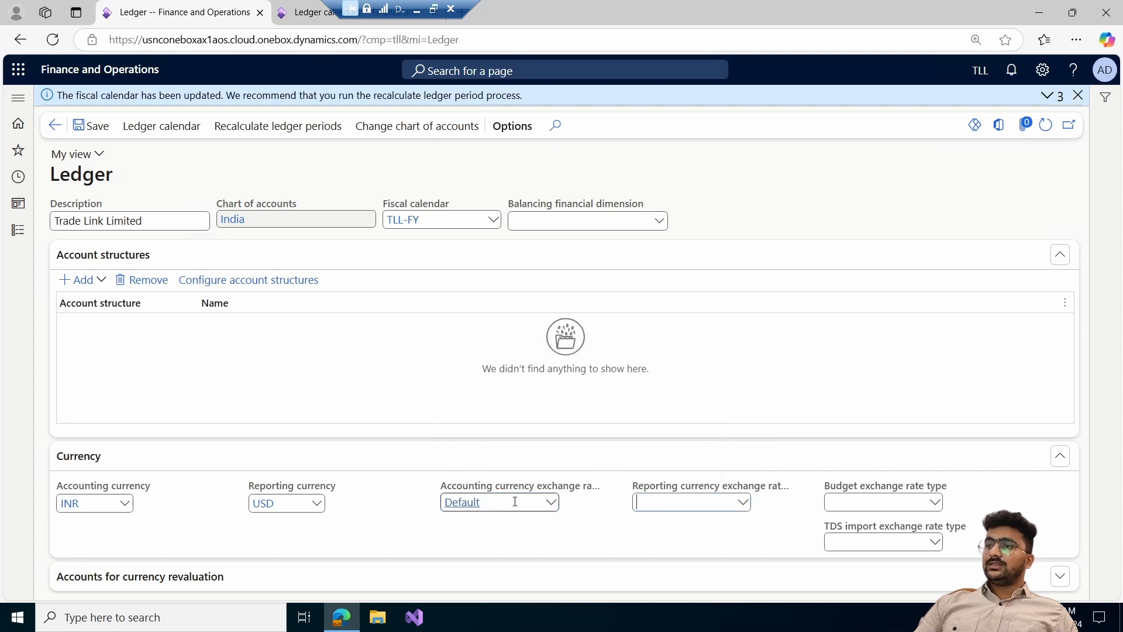
{"action": "key", "text": "Tab"}
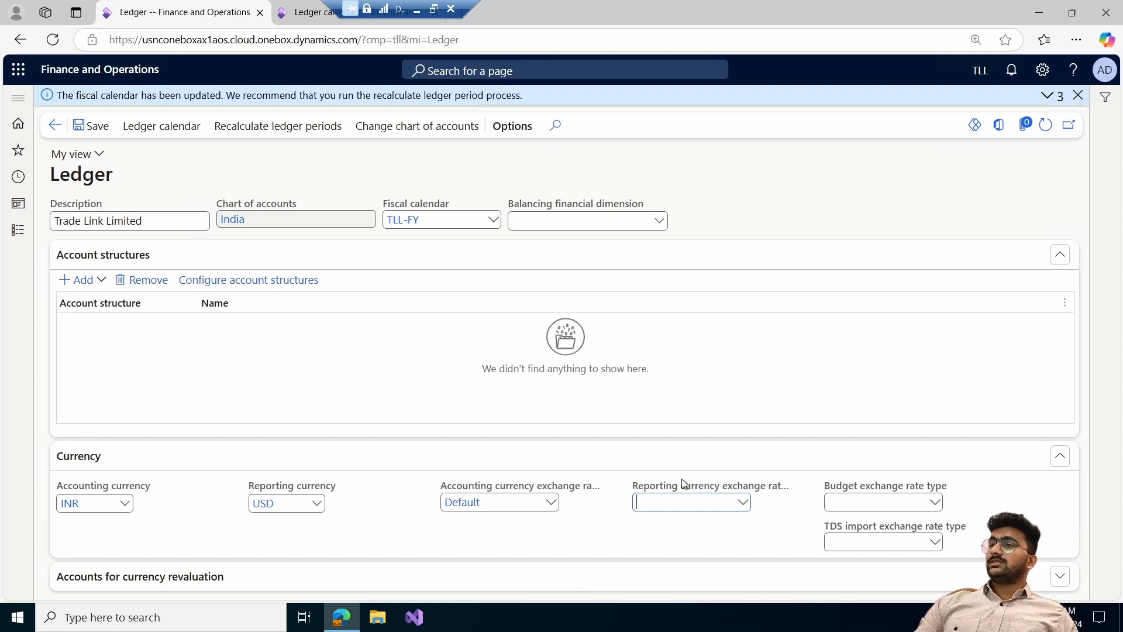
{"action": "left_click", "coordinate": [91, 125]}
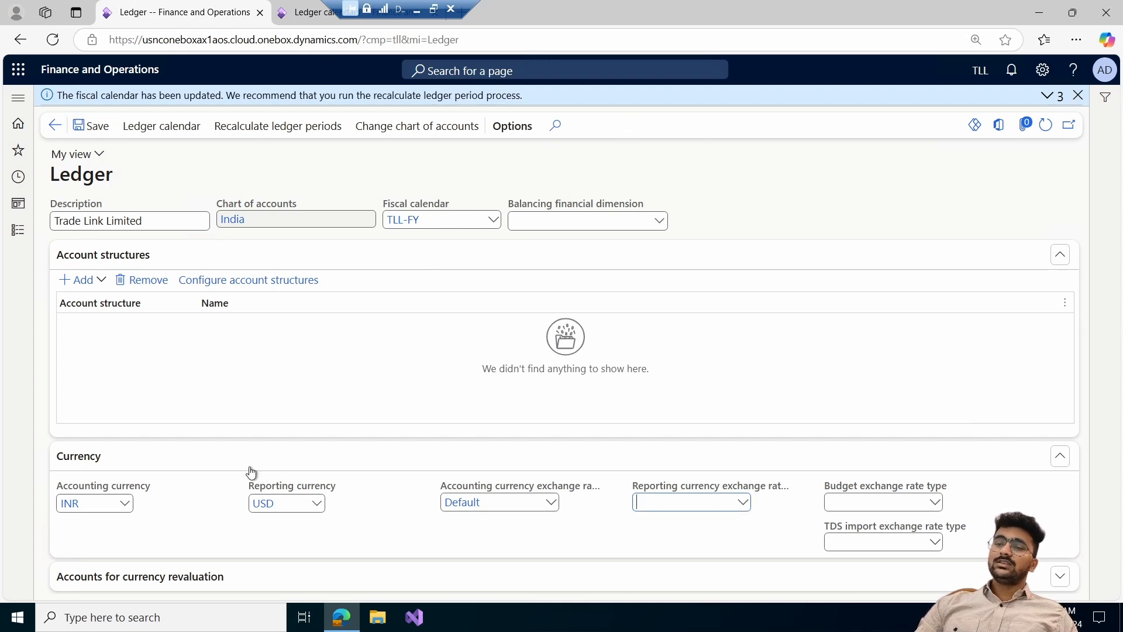